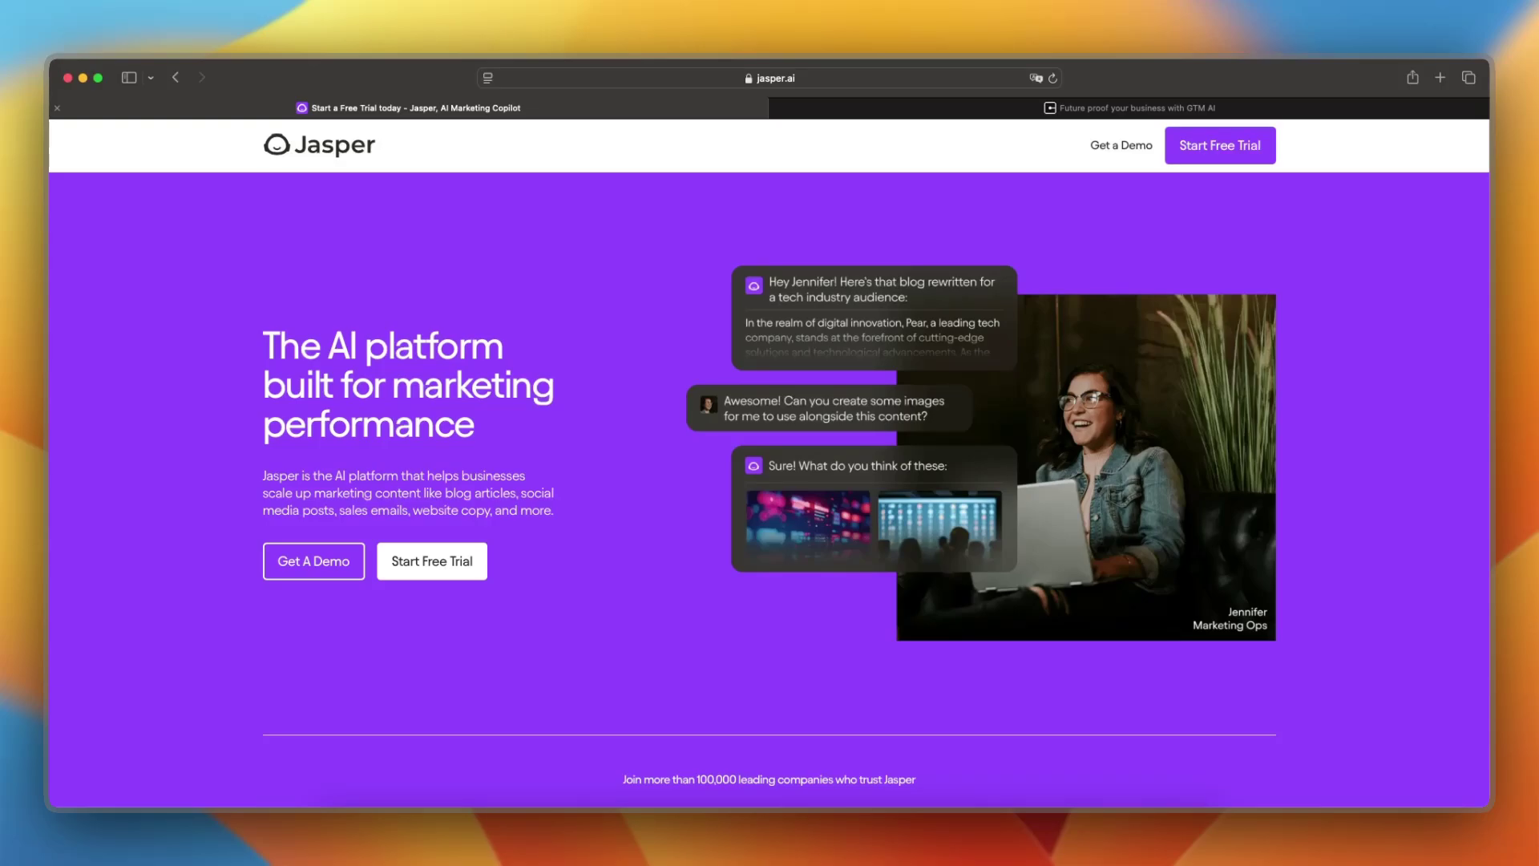
- Switch from the Jasper tab to the copy.ai GTM AI Platform homepage
{"action": "key", "text": "ctrl+Tab"}
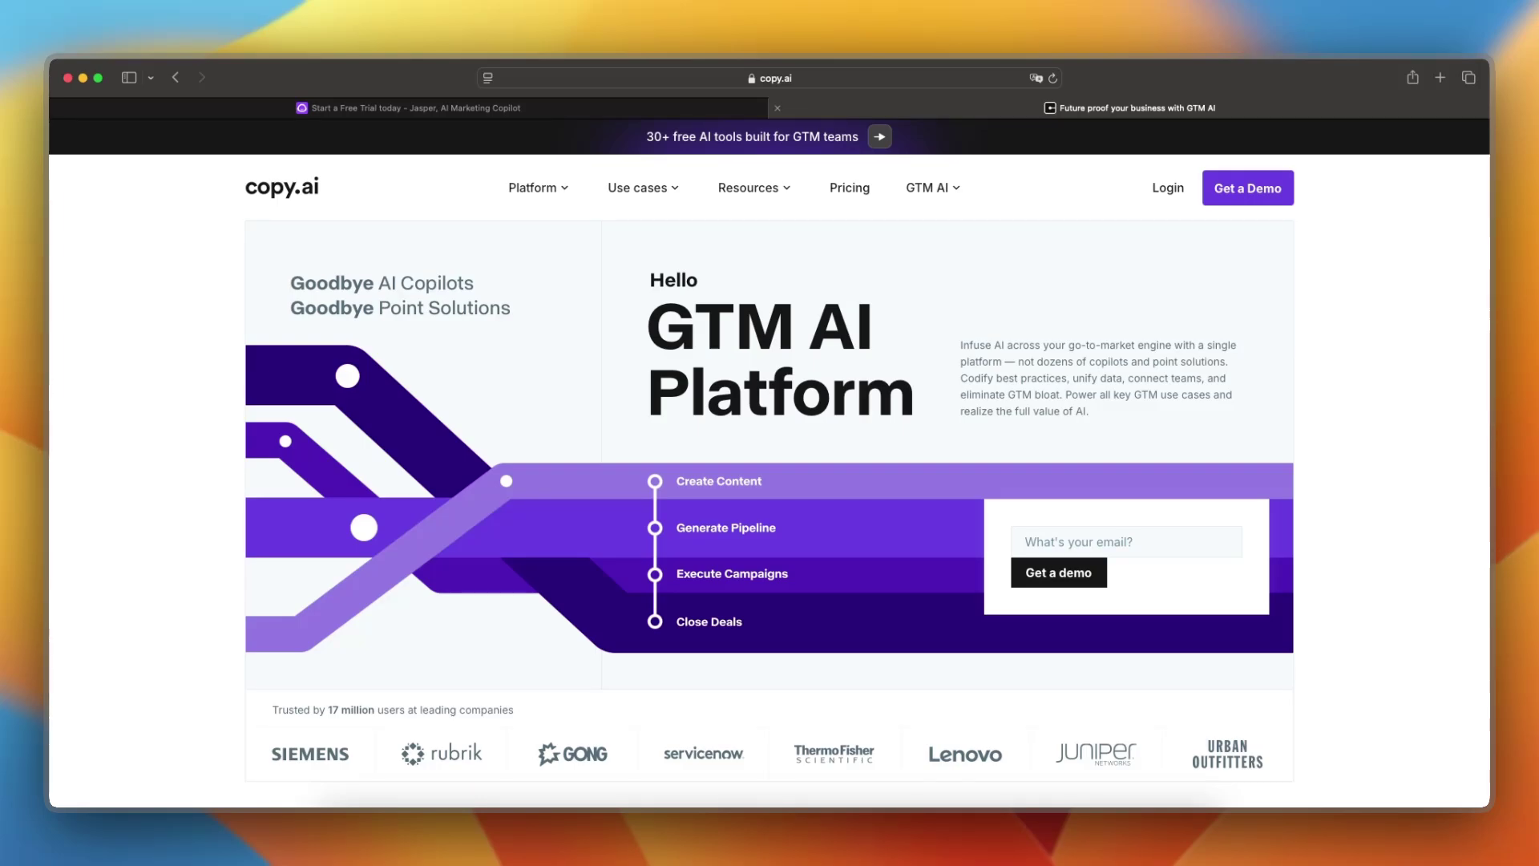
- Browse Jasper's homepage to its AI-first tools, then copy.ai's to the GTM AI Playbook cards
{"action": "key", "text": "ctrl+shift+Tab"}
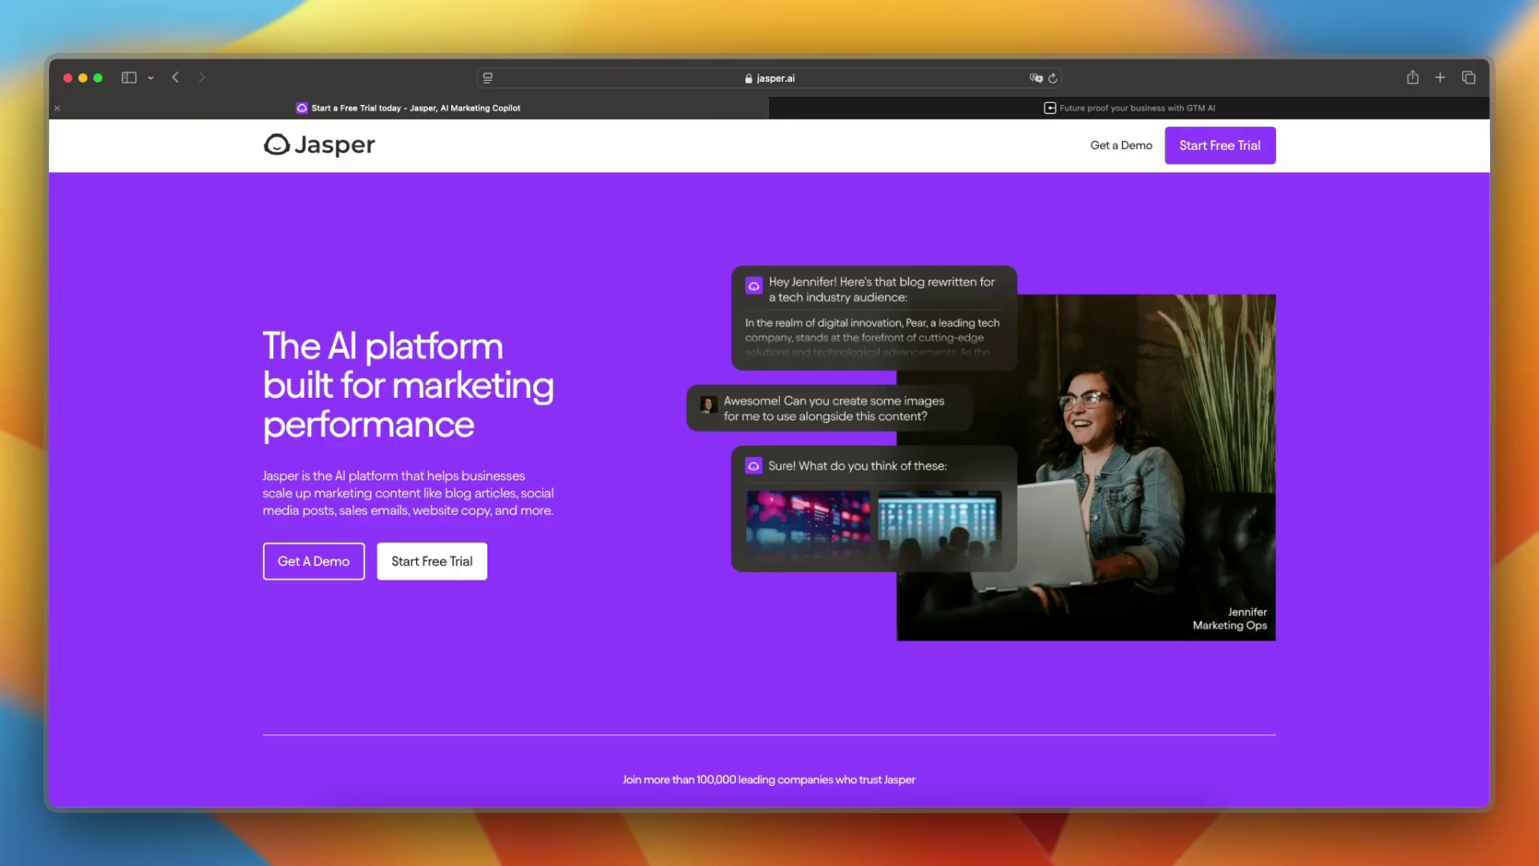
{"action": "scroll", "coordinate": [770, 482], "scroll_direction": "down", "scroll_amount": 2}
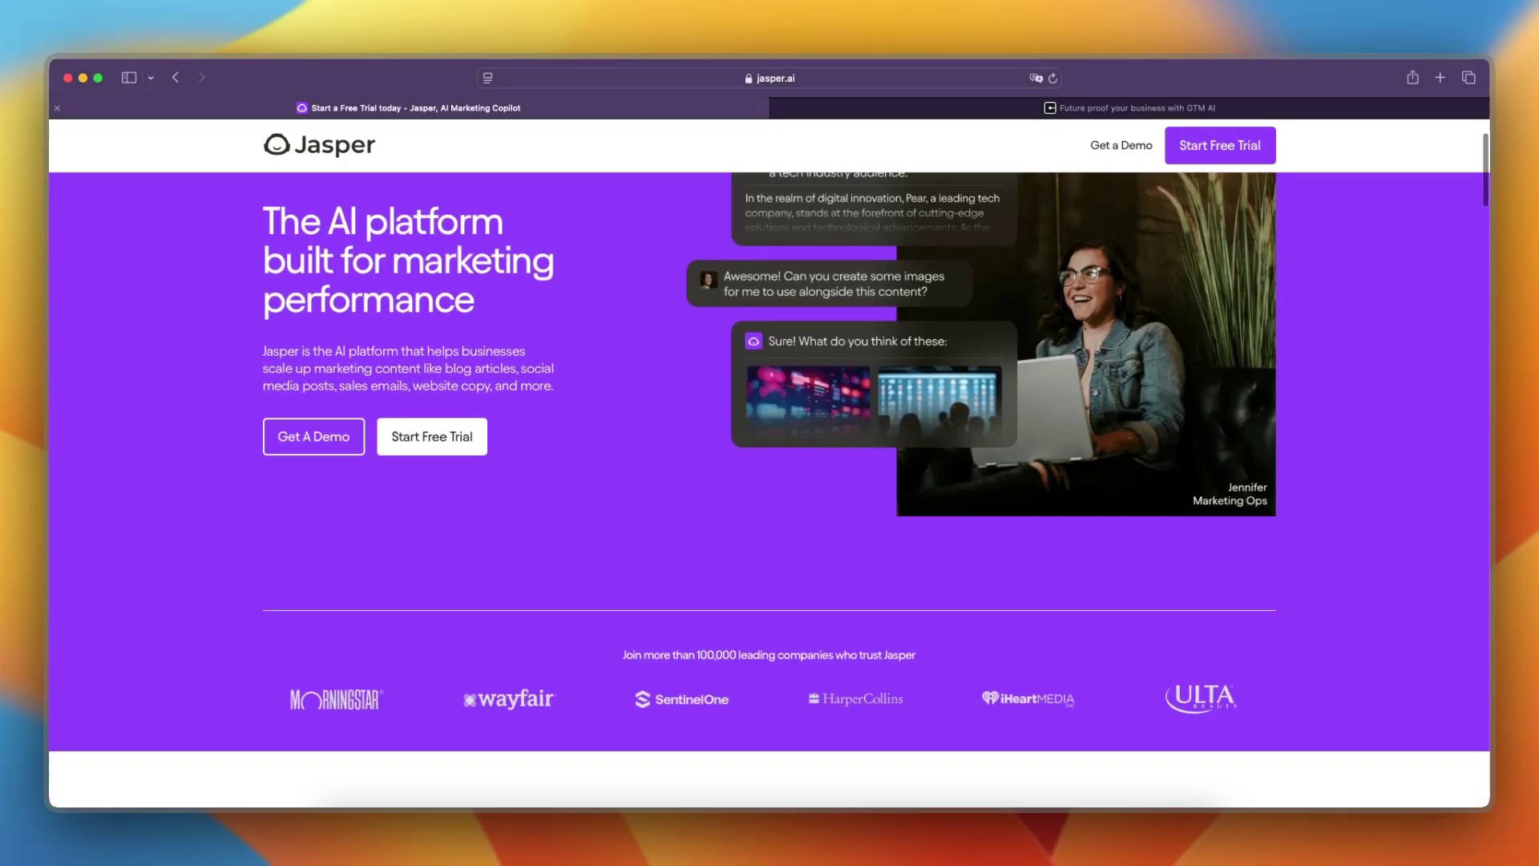
{"action": "scroll", "coordinate": [770, 481], "scroll_direction": "down", "scroll_amount": 1}
{"action": "scroll", "coordinate": [769, 481], "scroll_direction": "down", "scroll_amount": 2}
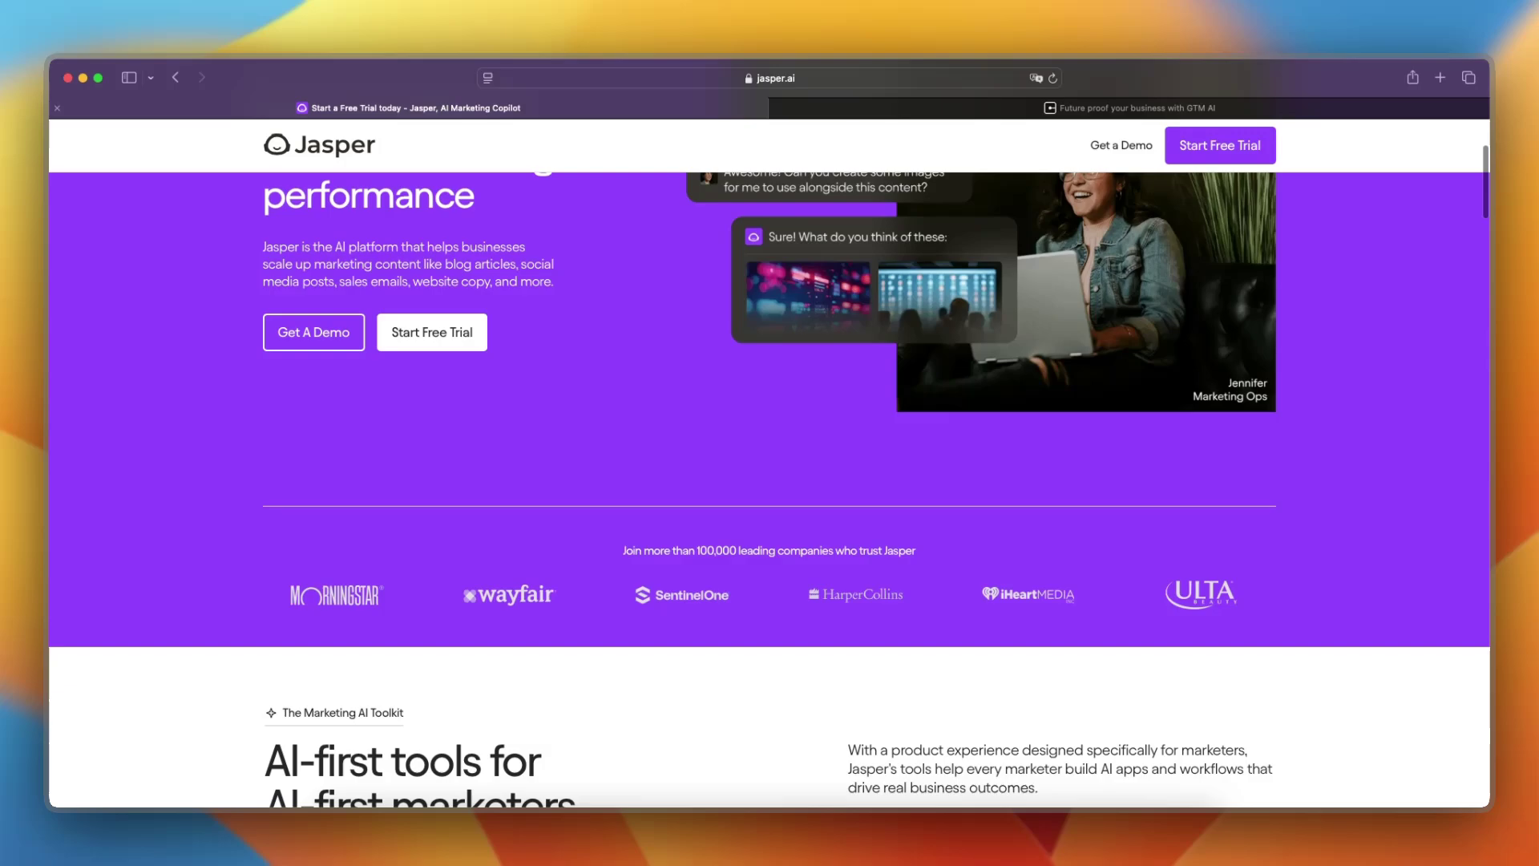
{"action": "scroll", "coordinate": [769, 481], "scroll_direction": "down", "scroll_amount": 2}
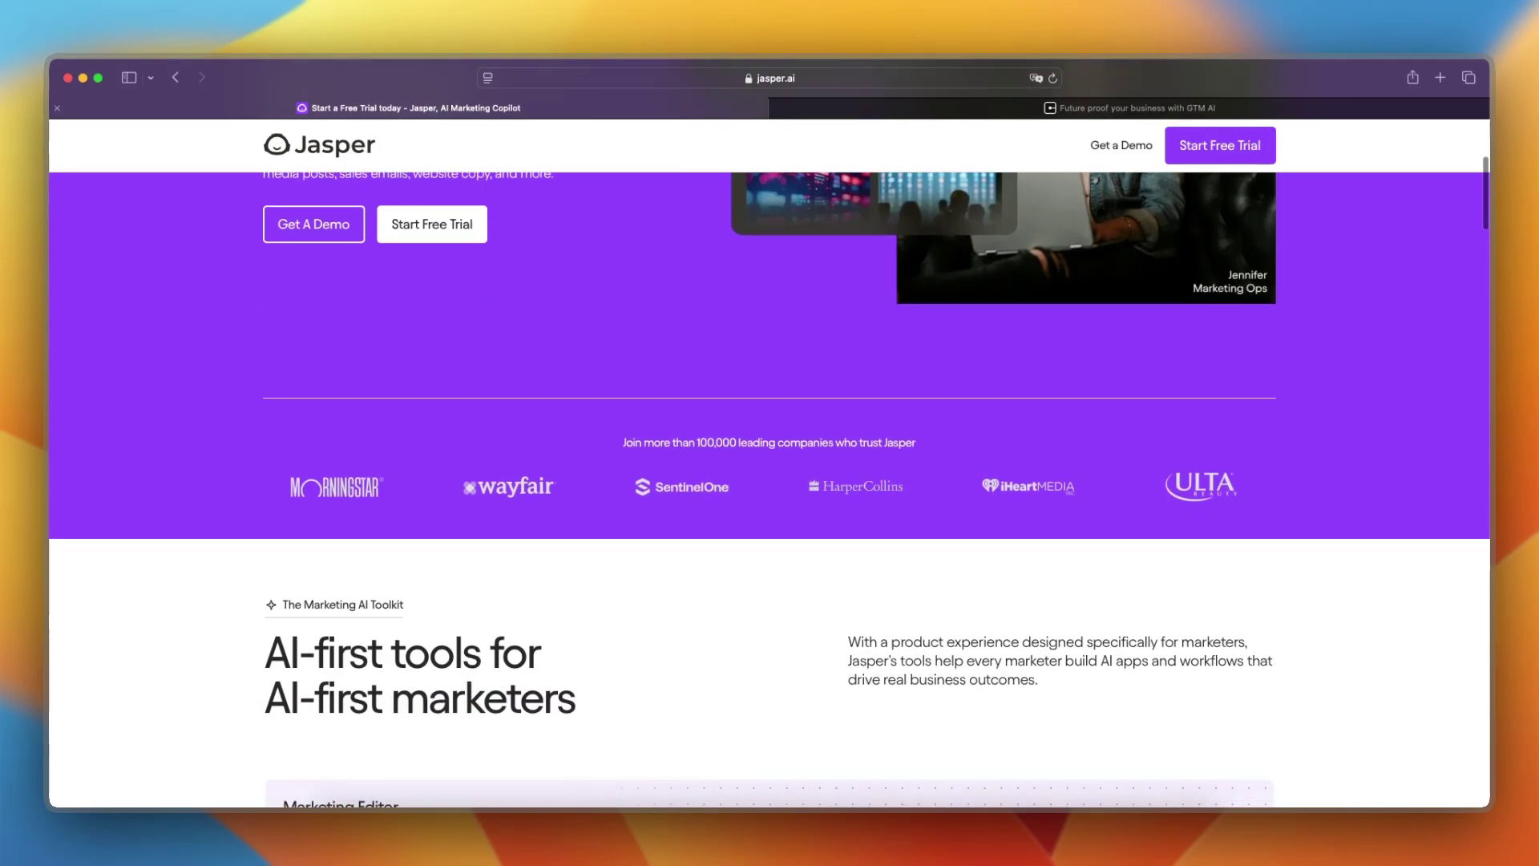
{"action": "scroll", "coordinate": [770, 480], "scroll_direction": "down", "scroll_amount": 1}
{"action": "scroll", "coordinate": [769, 482], "scroll_direction": "down", "scroll_amount": 1}
{"action": "scroll", "coordinate": [770, 481], "scroll_direction": "down", "scroll_amount": 1}
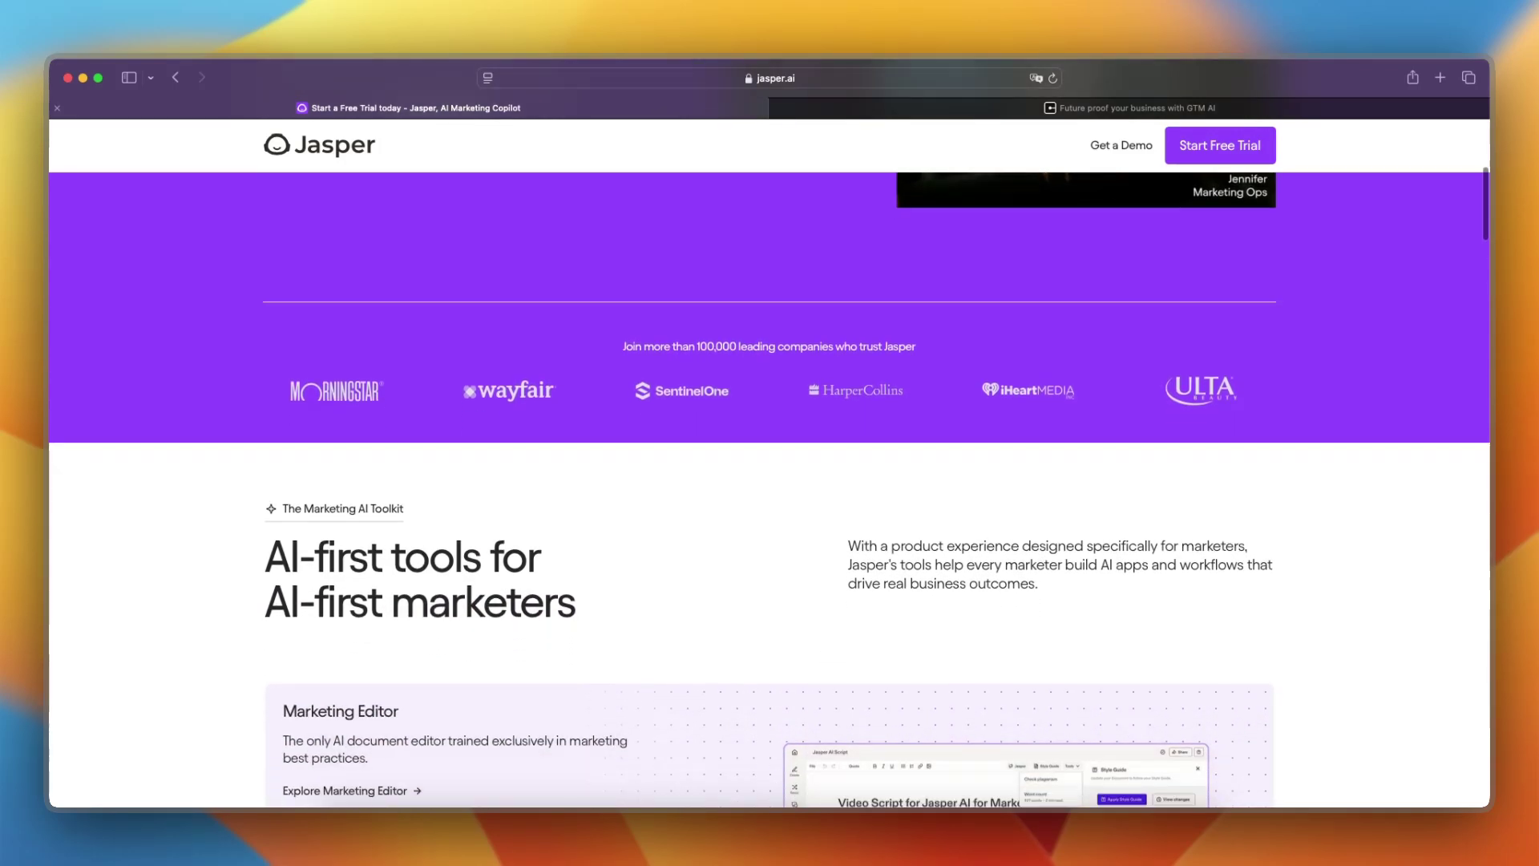
{"action": "key", "text": "ctrl+Tab"}
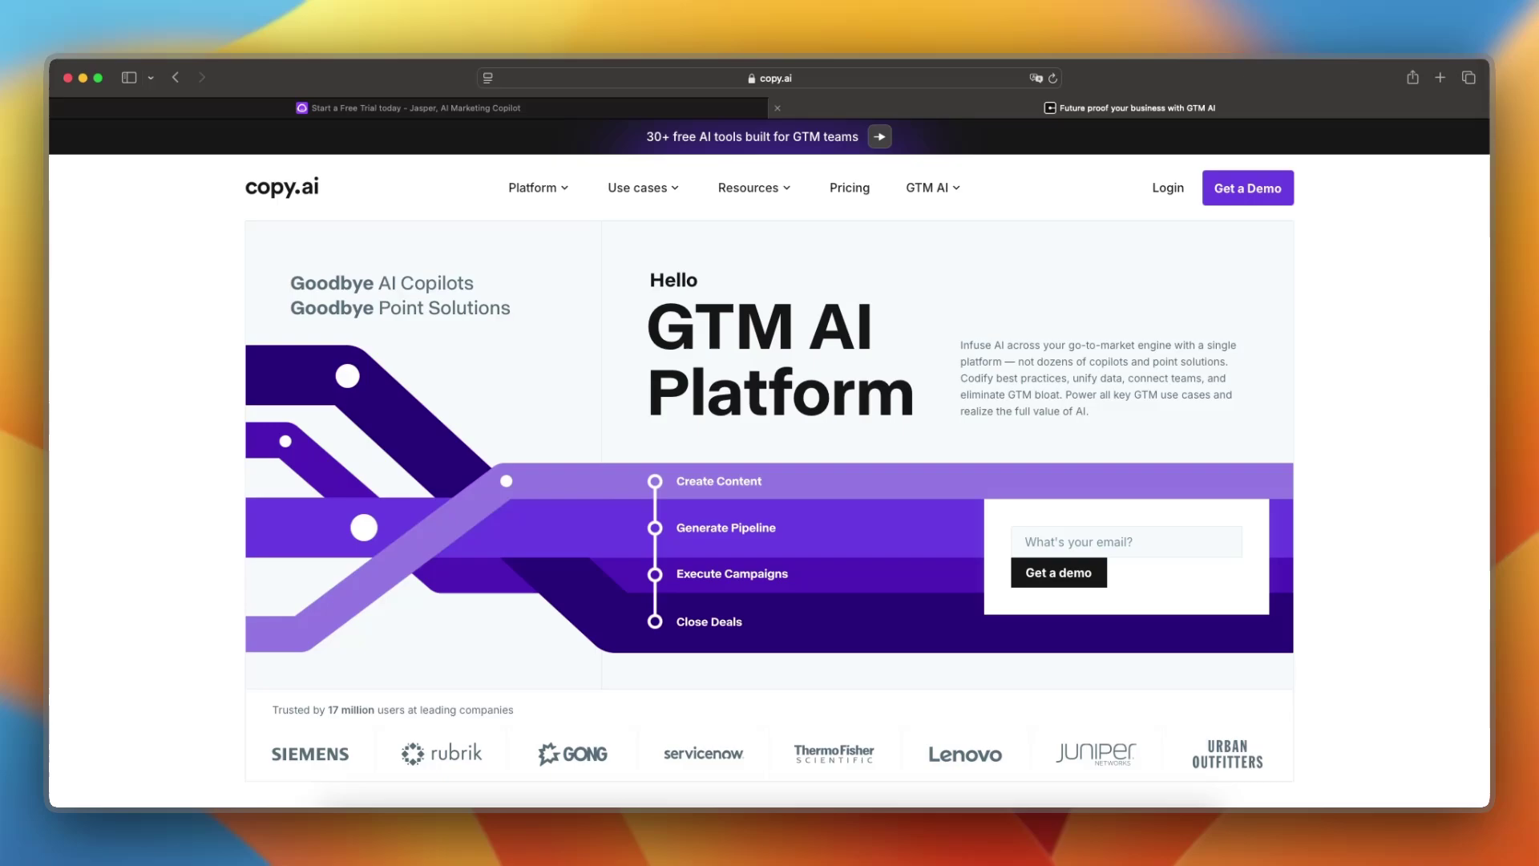
{"action": "scroll", "coordinate": [770, 481], "scroll_direction": "down", "scroll_amount": 2}
{"action": "scroll", "coordinate": [770, 481], "scroll_direction": "down", "scroll_amount": 1}
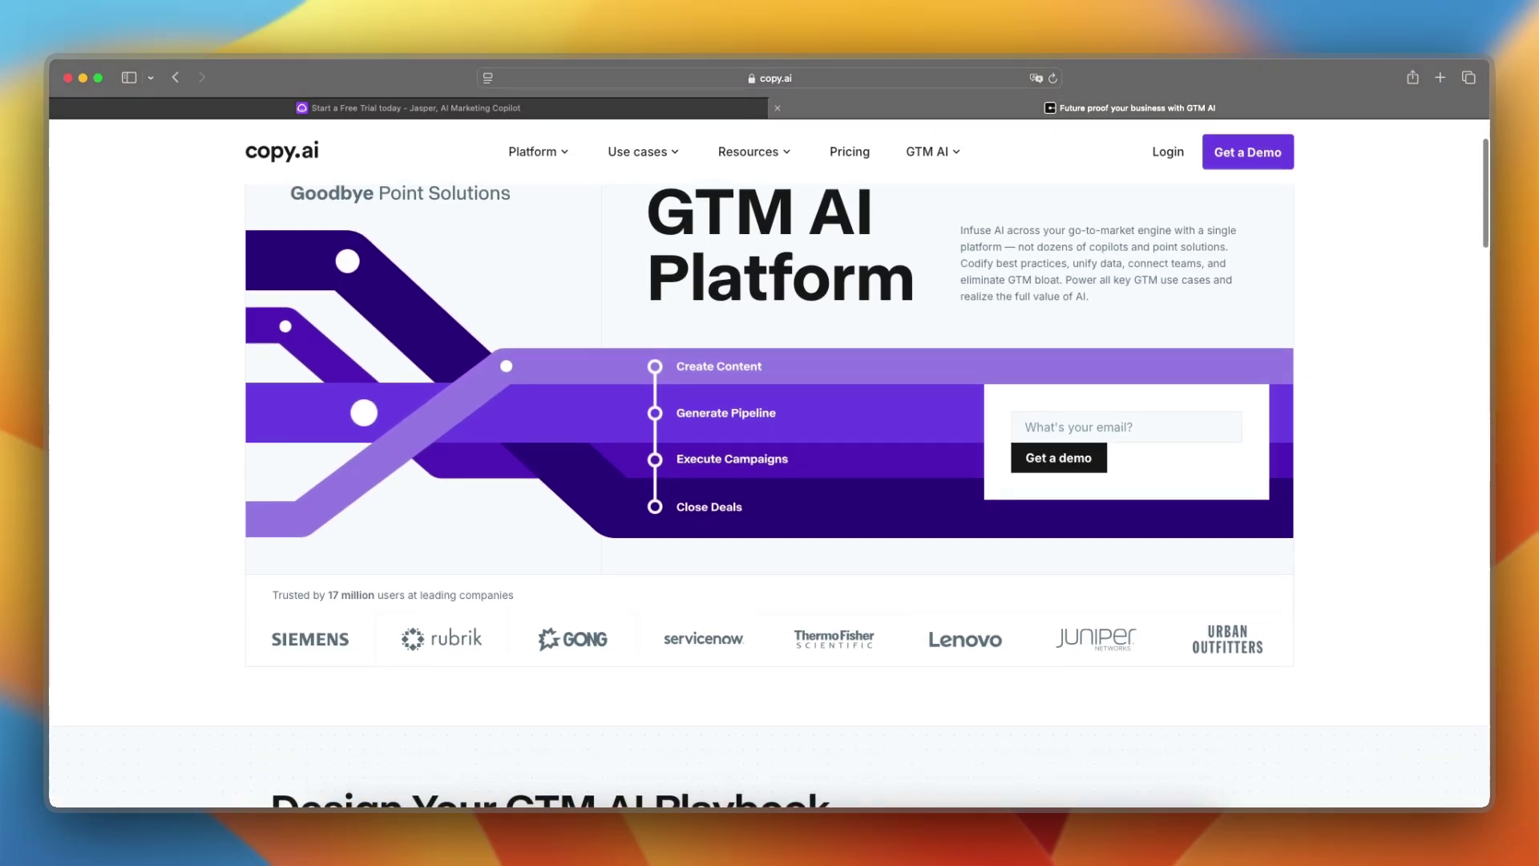
{"action": "scroll", "coordinate": [770, 481], "scroll_direction": "down", "scroll_amount": 1}
{"action": "scroll", "coordinate": [769, 480], "scroll_direction": "down", "scroll_amount": 1}
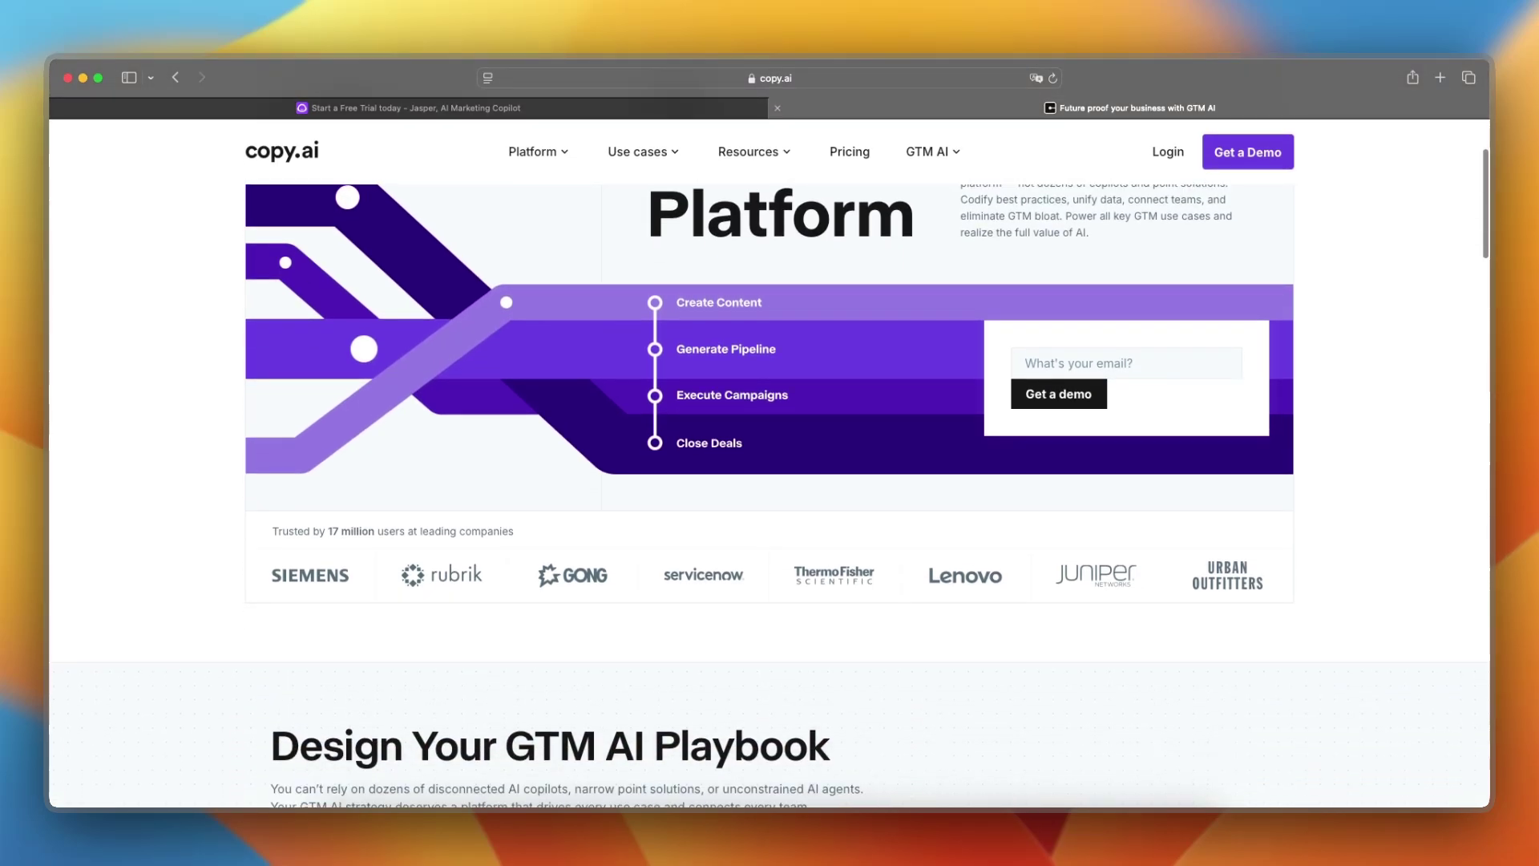
{"action": "scroll", "coordinate": [769, 481], "scroll_direction": "down", "scroll_amount": 2}
{"action": "scroll", "coordinate": [769, 480], "scroll_direction": "down", "scroll_amount": 2}
{"action": "scroll", "coordinate": [769, 481], "scroll_direction": "down", "scroll_amount": 1}
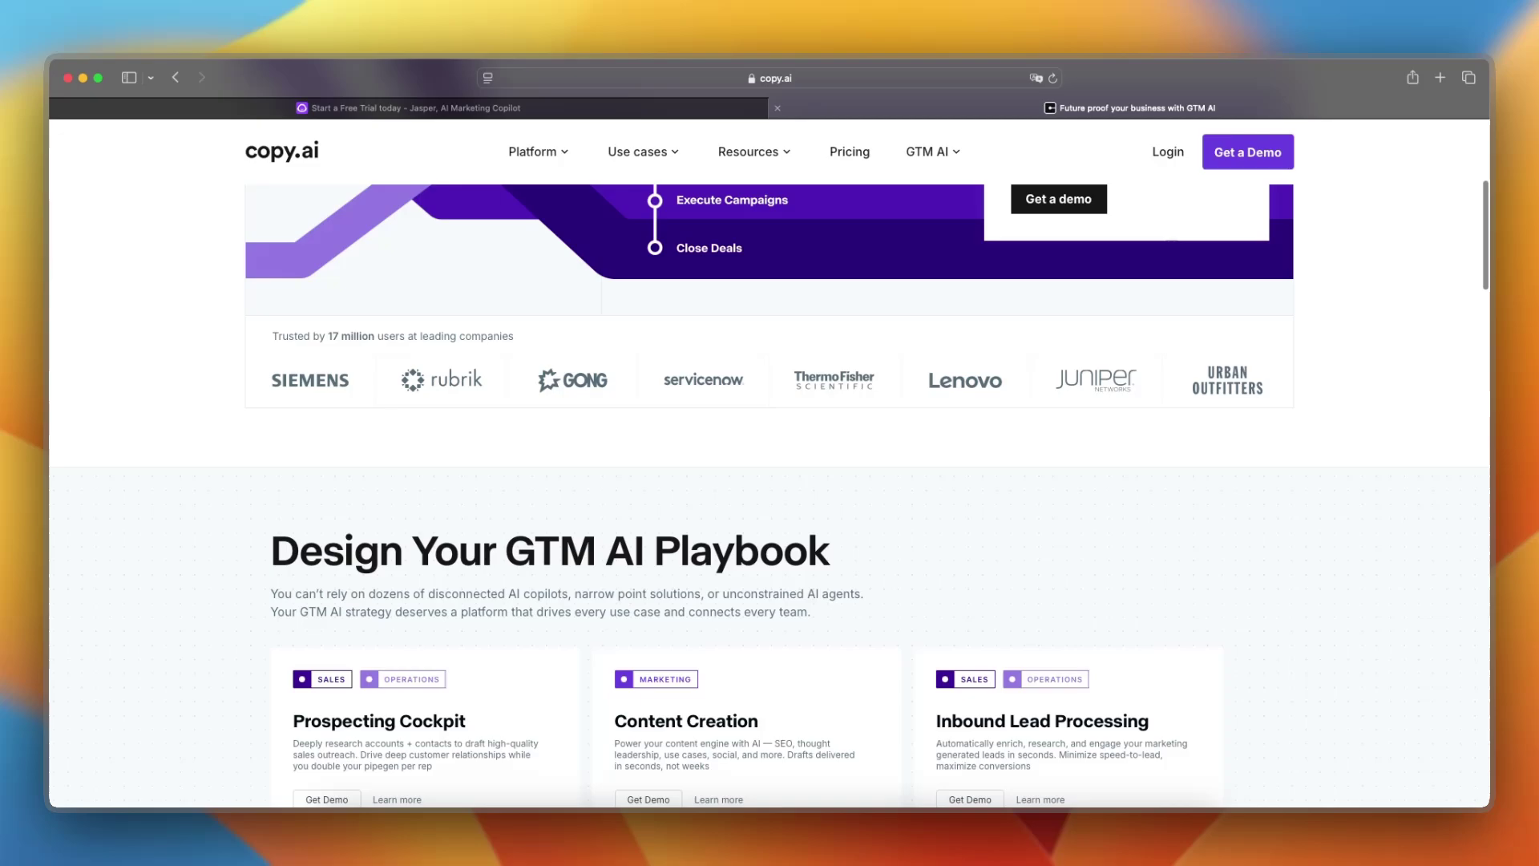
{"action": "scroll", "coordinate": [769, 481], "scroll_direction": "down", "scroll_amount": 1}
{"action": "scroll", "coordinate": [769, 481], "scroll_direction": "down", "scroll_amount": 1}
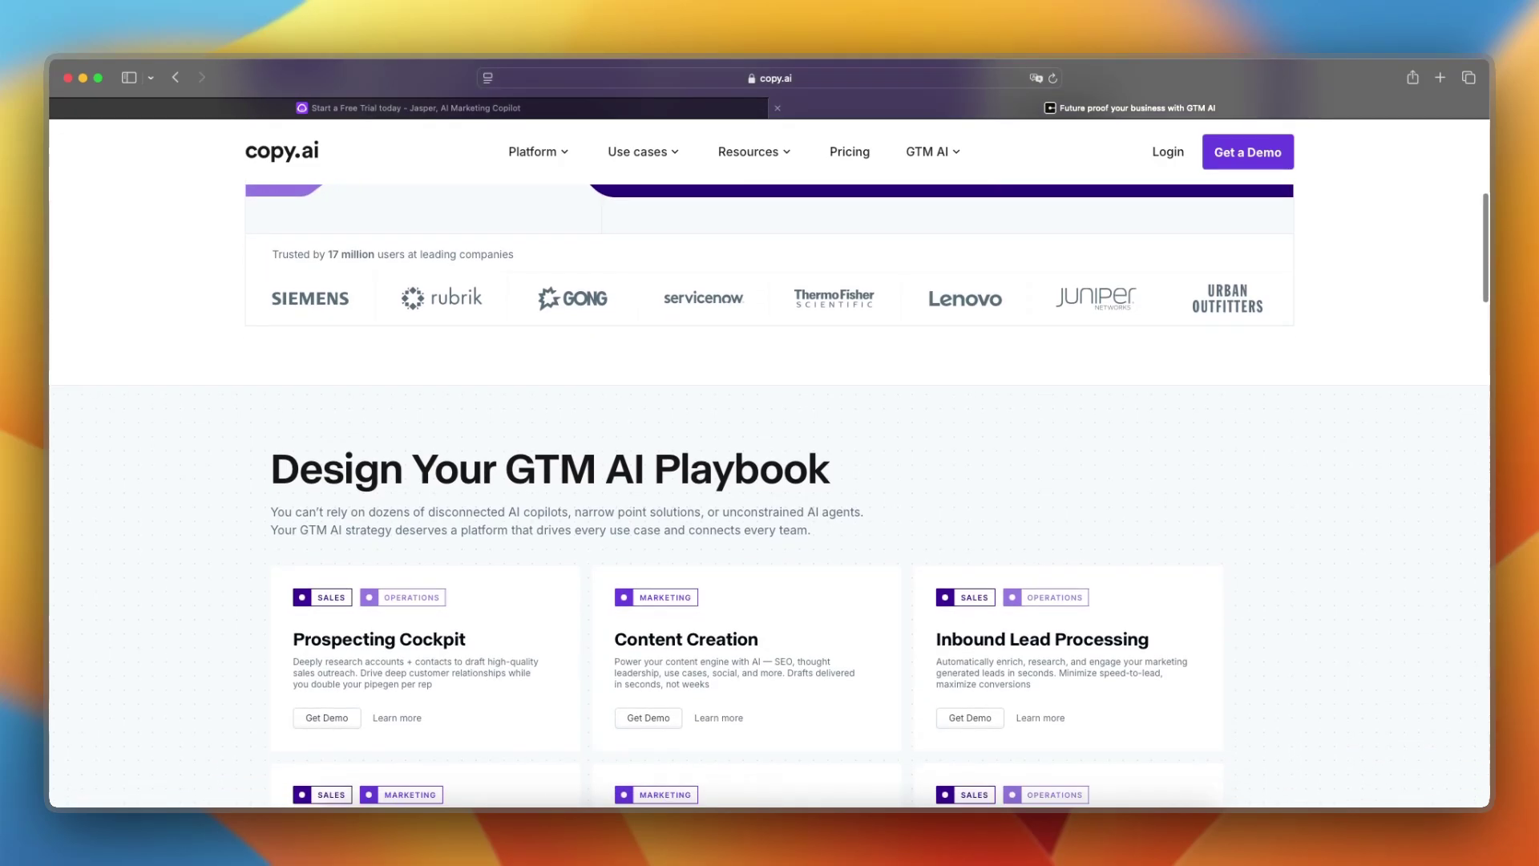
- View Jasper's Use Cases cards, then copy.ai's six Playbook cards through Deal Coaching + Forecasting
{"action": "key", "text": "ctrl+shift+Tab"}
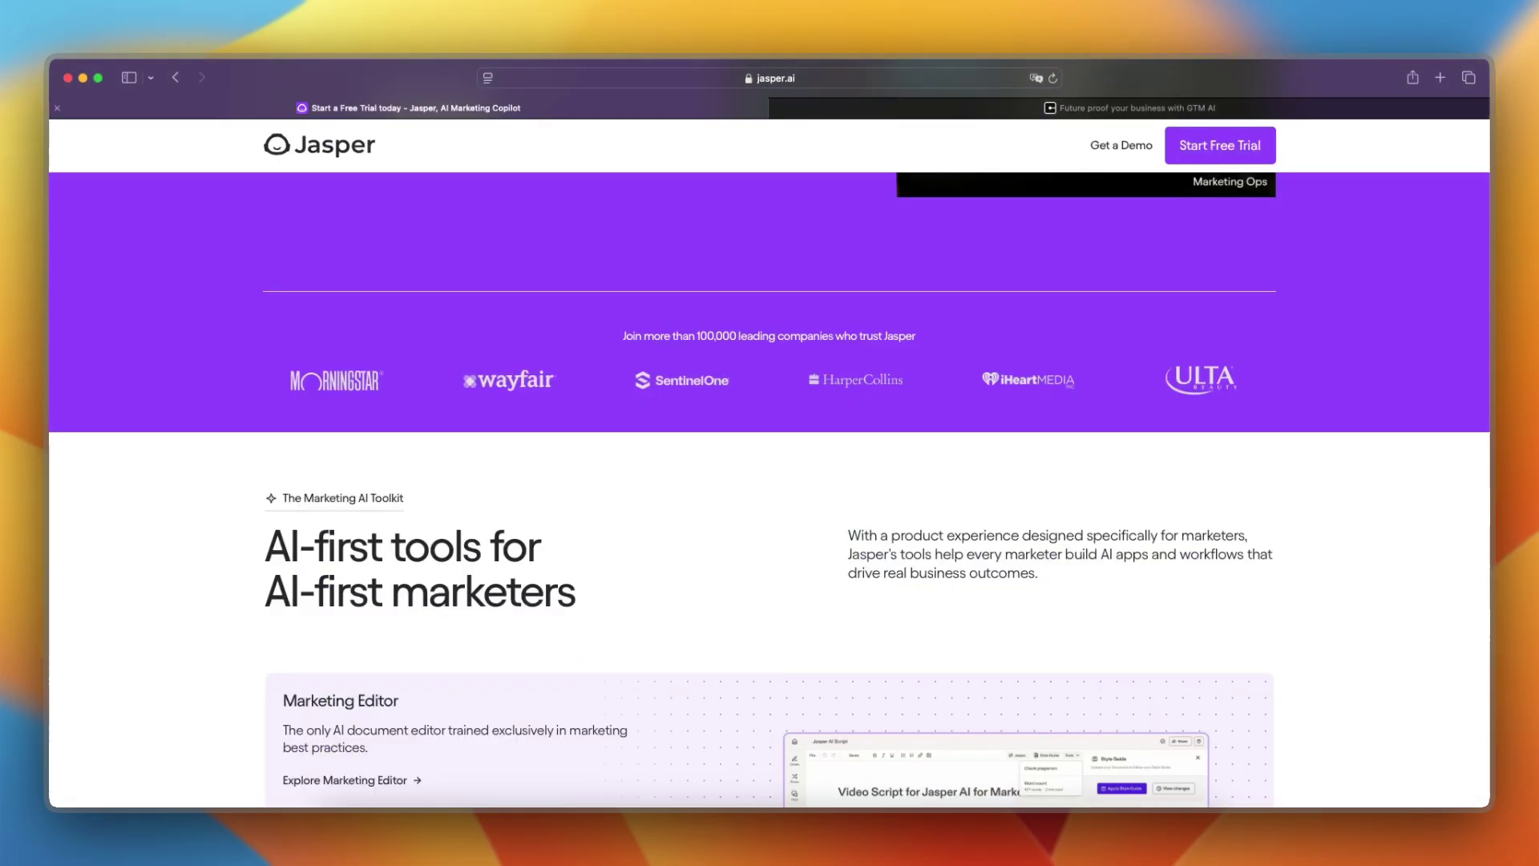
{"action": "scroll", "coordinate": [769, 480], "scroll_direction": "up", "scroll_amount": 3}
{"action": "scroll", "coordinate": [769, 481], "scroll_direction": "up", "scroll_amount": 1}
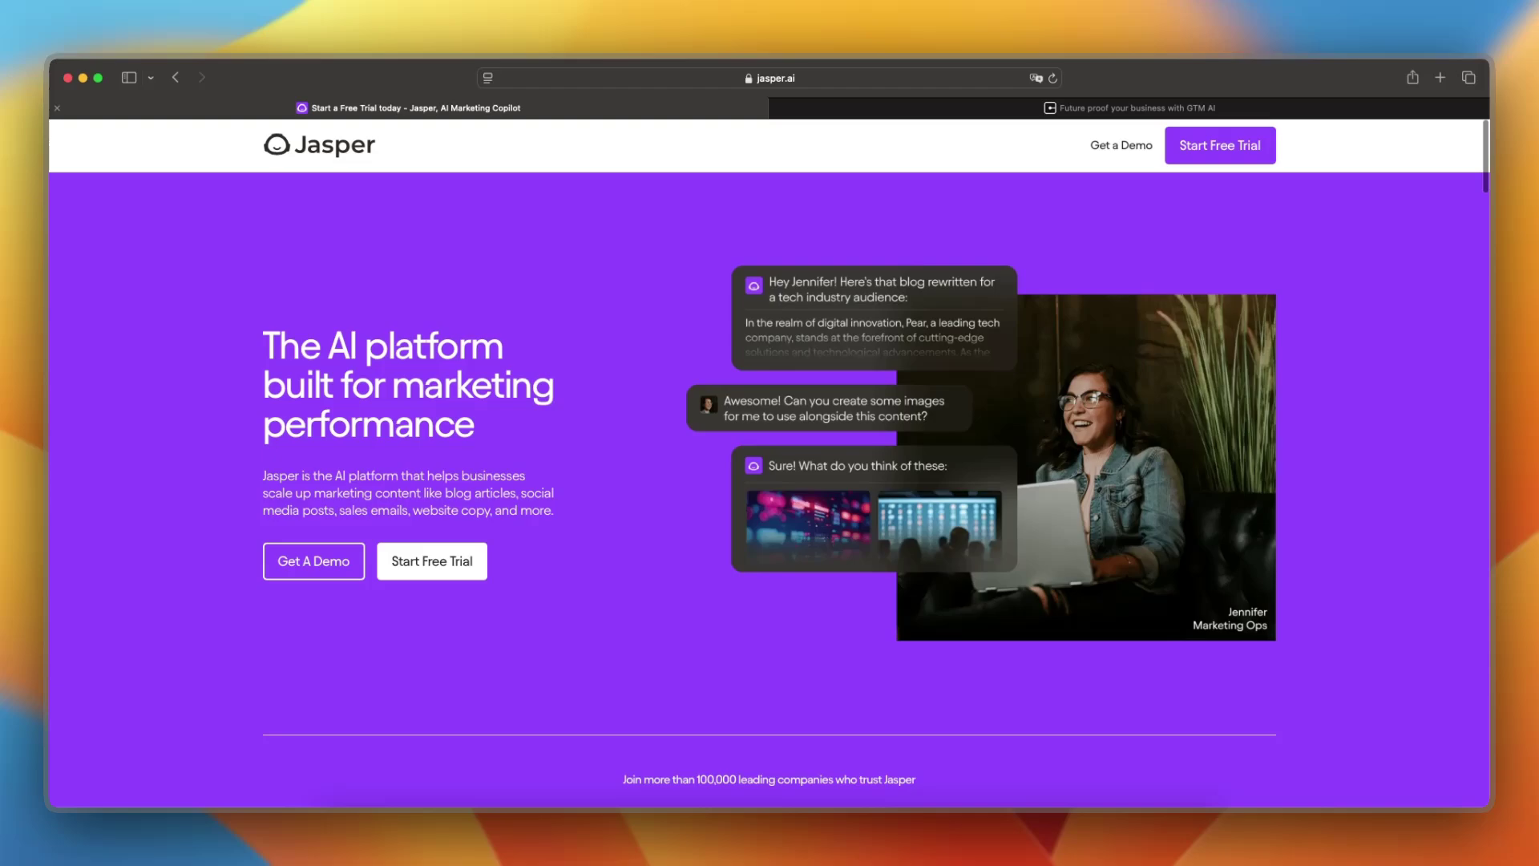
{"action": "scroll", "coordinate": [770, 482], "scroll_direction": "down", "scroll_amount": 2}
{"action": "scroll", "coordinate": [769, 481], "scroll_direction": "down", "scroll_amount": 2}
{"action": "scroll", "coordinate": [769, 481], "scroll_direction": "down", "scroll_amount": 1}
{"action": "scroll", "coordinate": [769, 481], "scroll_direction": "down", "scroll_amount": 2}
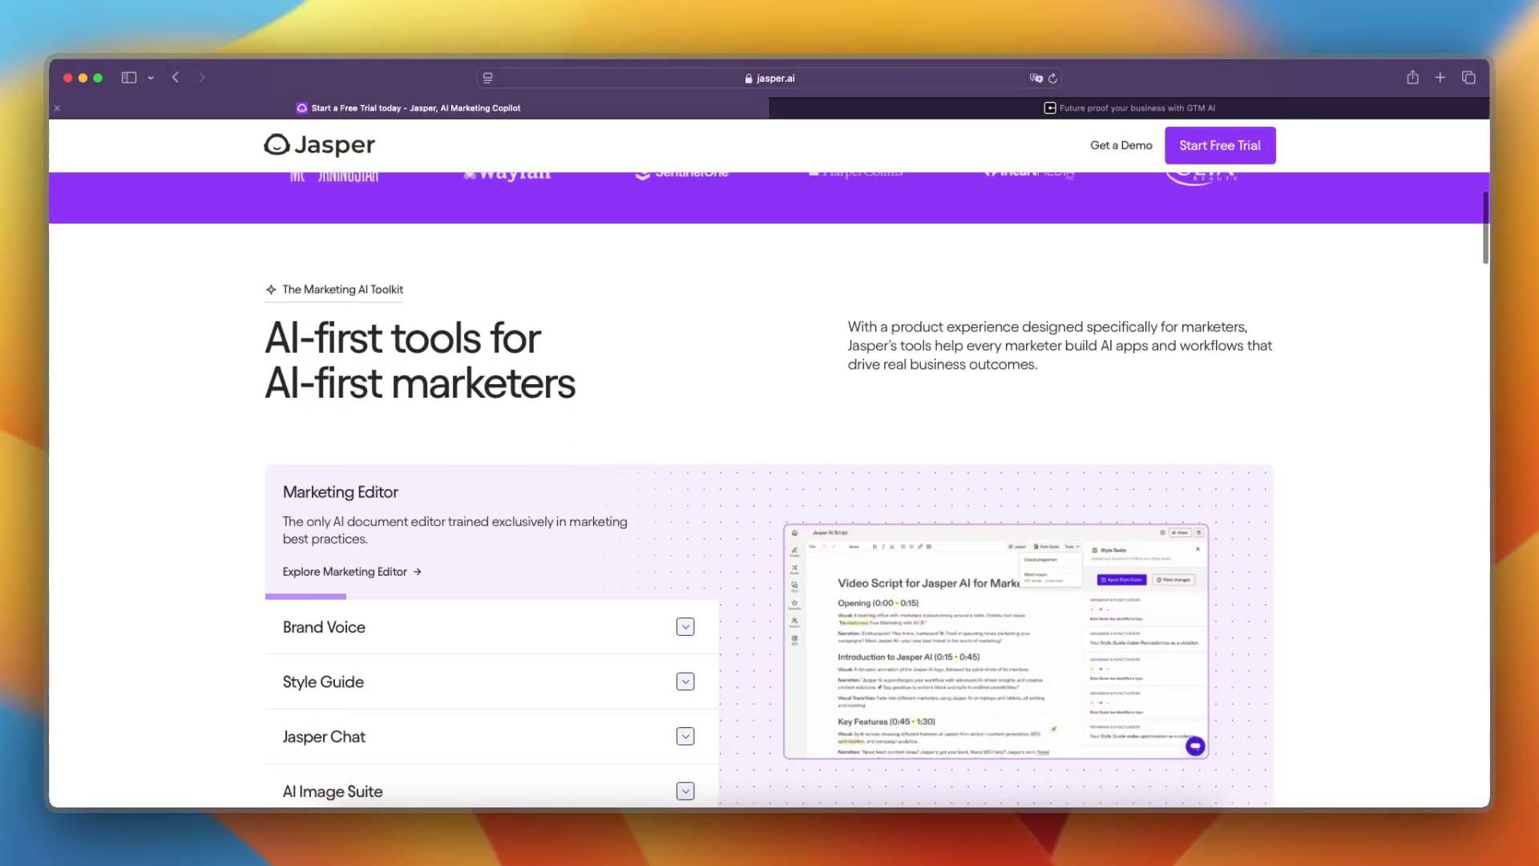
{"action": "scroll", "coordinate": [770, 481], "scroll_direction": "down", "scroll_amount": 1}
{"action": "scroll", "coordinate": [770, 481], "scroll_direction": "down", "scroll_amount": 1}
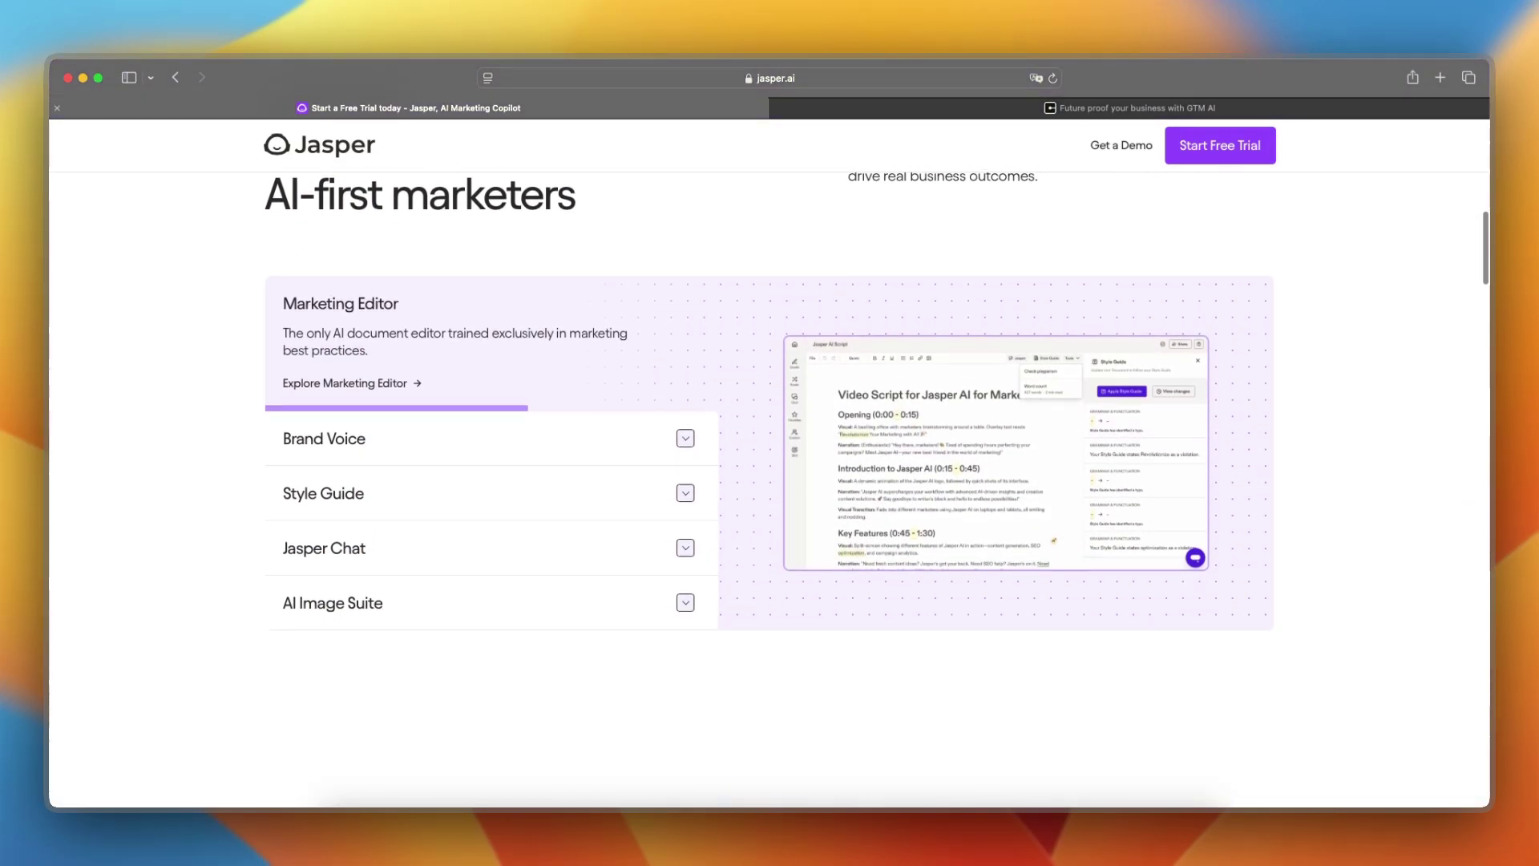
{"action": "scroll", "coordinate": [769, 481], "scroll_direction": "down", "scroll_amount": 1}
{"action": "scroll", "coordinate": [770, 481], "scroll_direction": "down", "scroll_amount": 1}
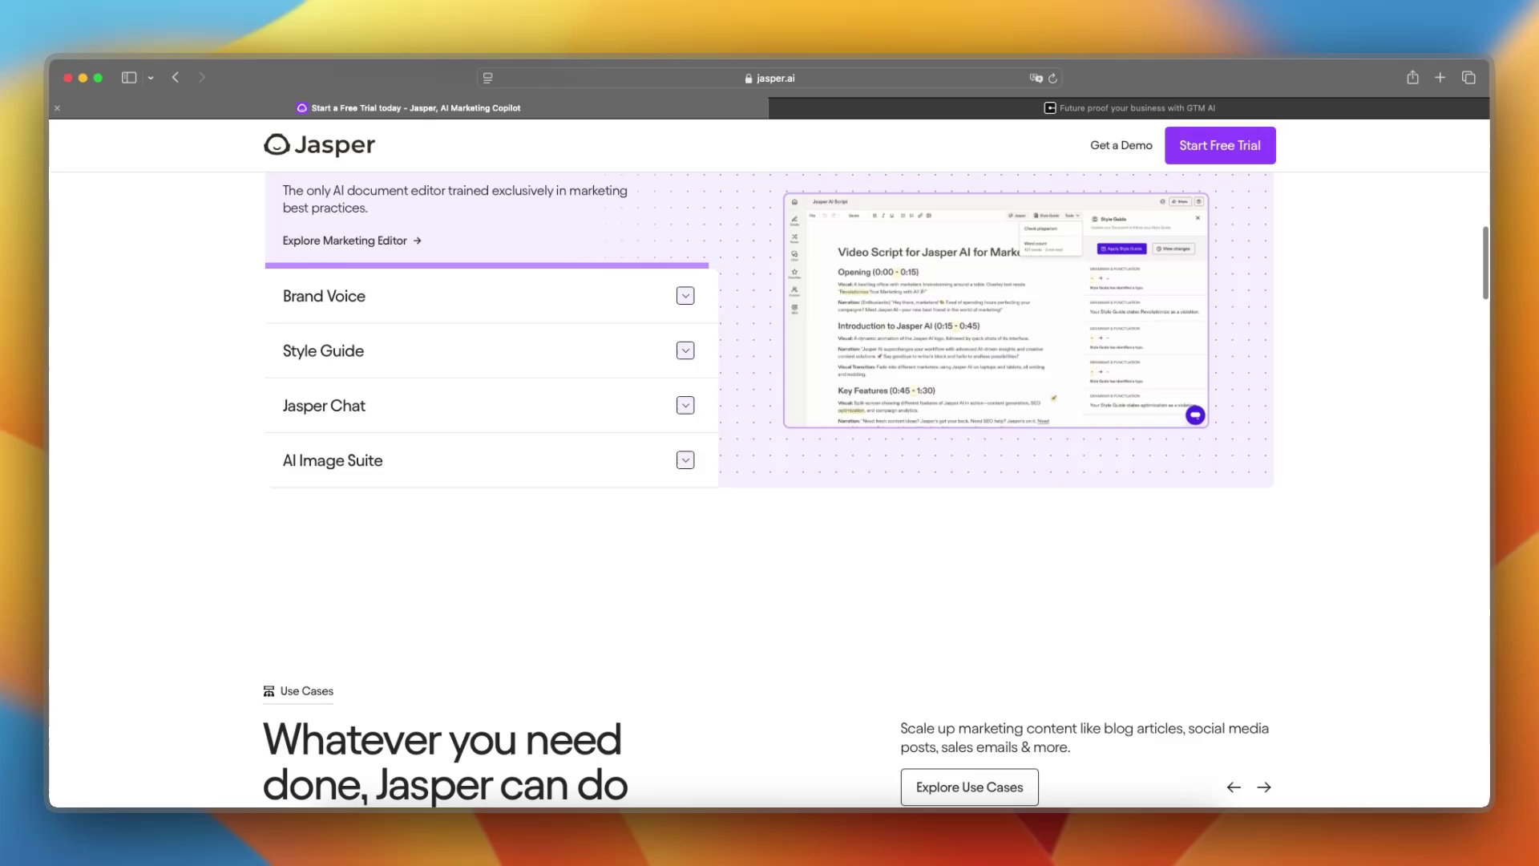
{"action": "scroll", "coordinate": [770, 481], "scroll_direction": "down", "scroll_amount": 1}
{"action": "scroll", "coordinate": [770, 481], "scroll_direction": "down", "scroll_amount": 1}
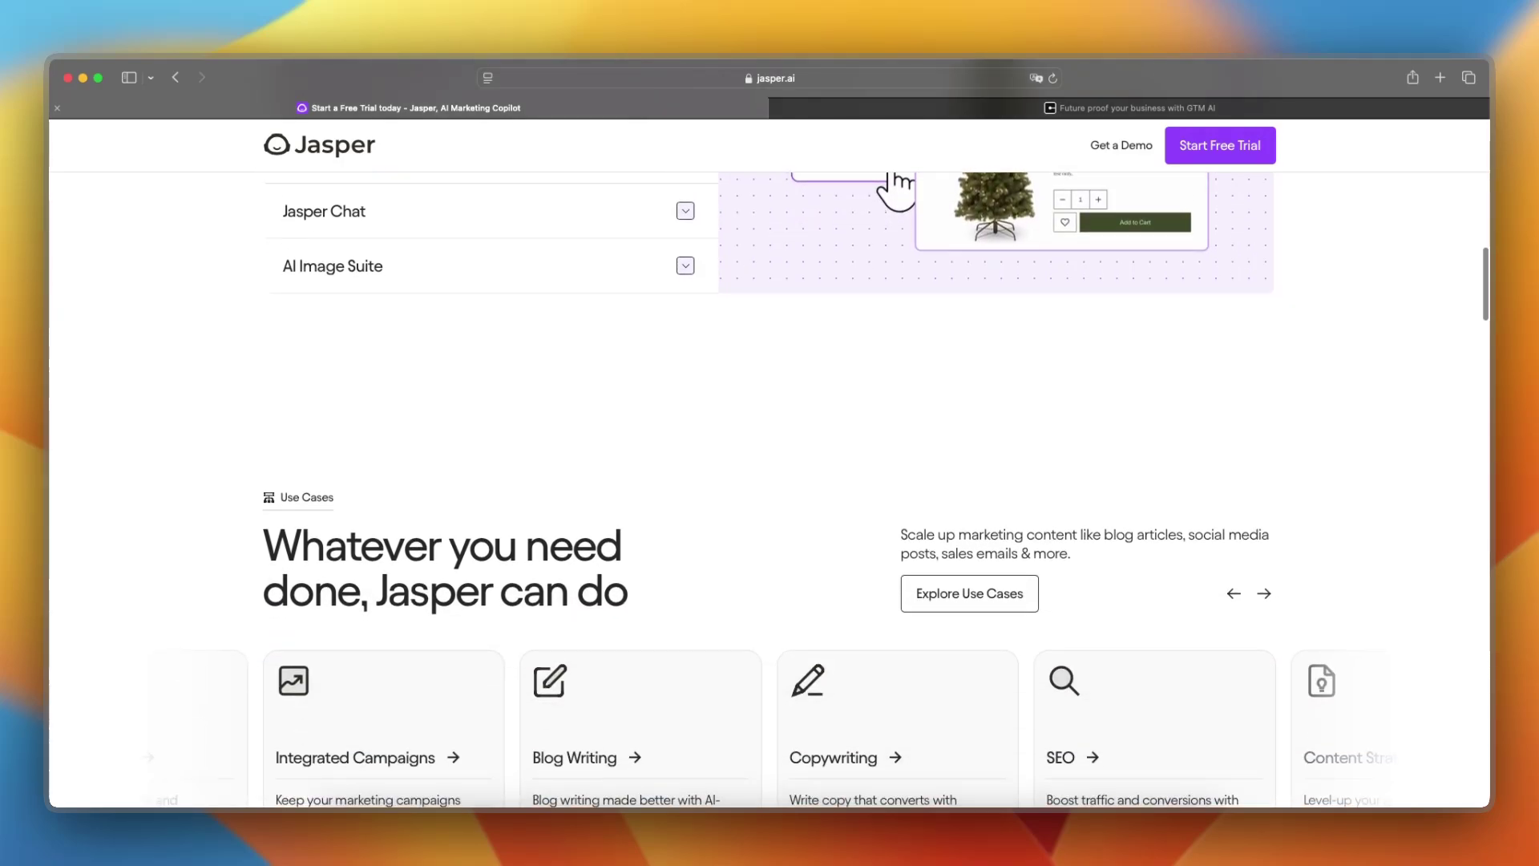
{"action": "key", "text": "ctrl+Tab"}
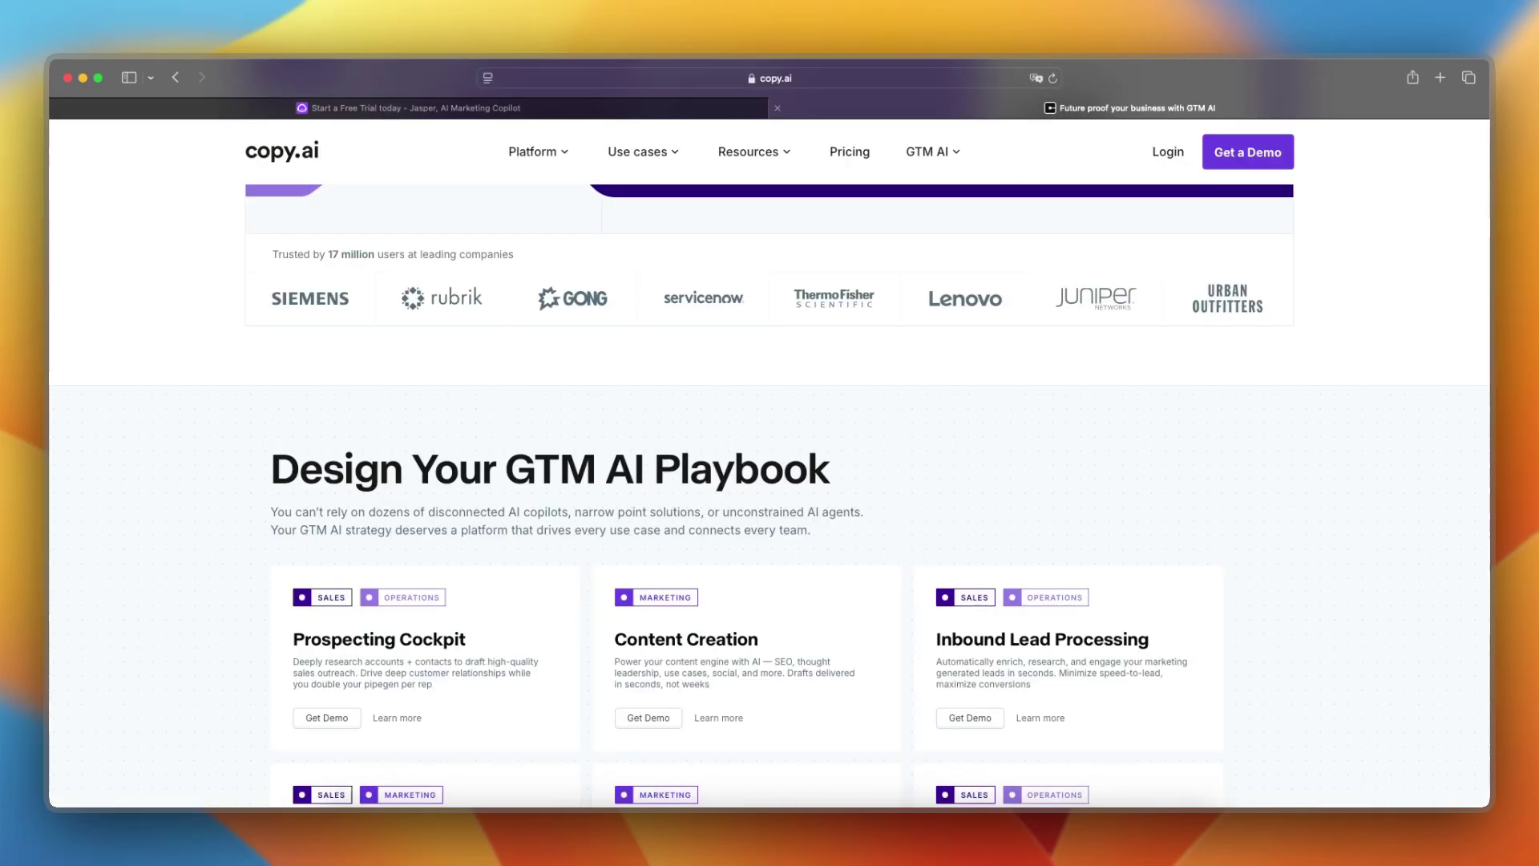
{"action": "scroll", "coordinate": [770, 481], "scroll_direction": "down", "scroll_amount": 1}
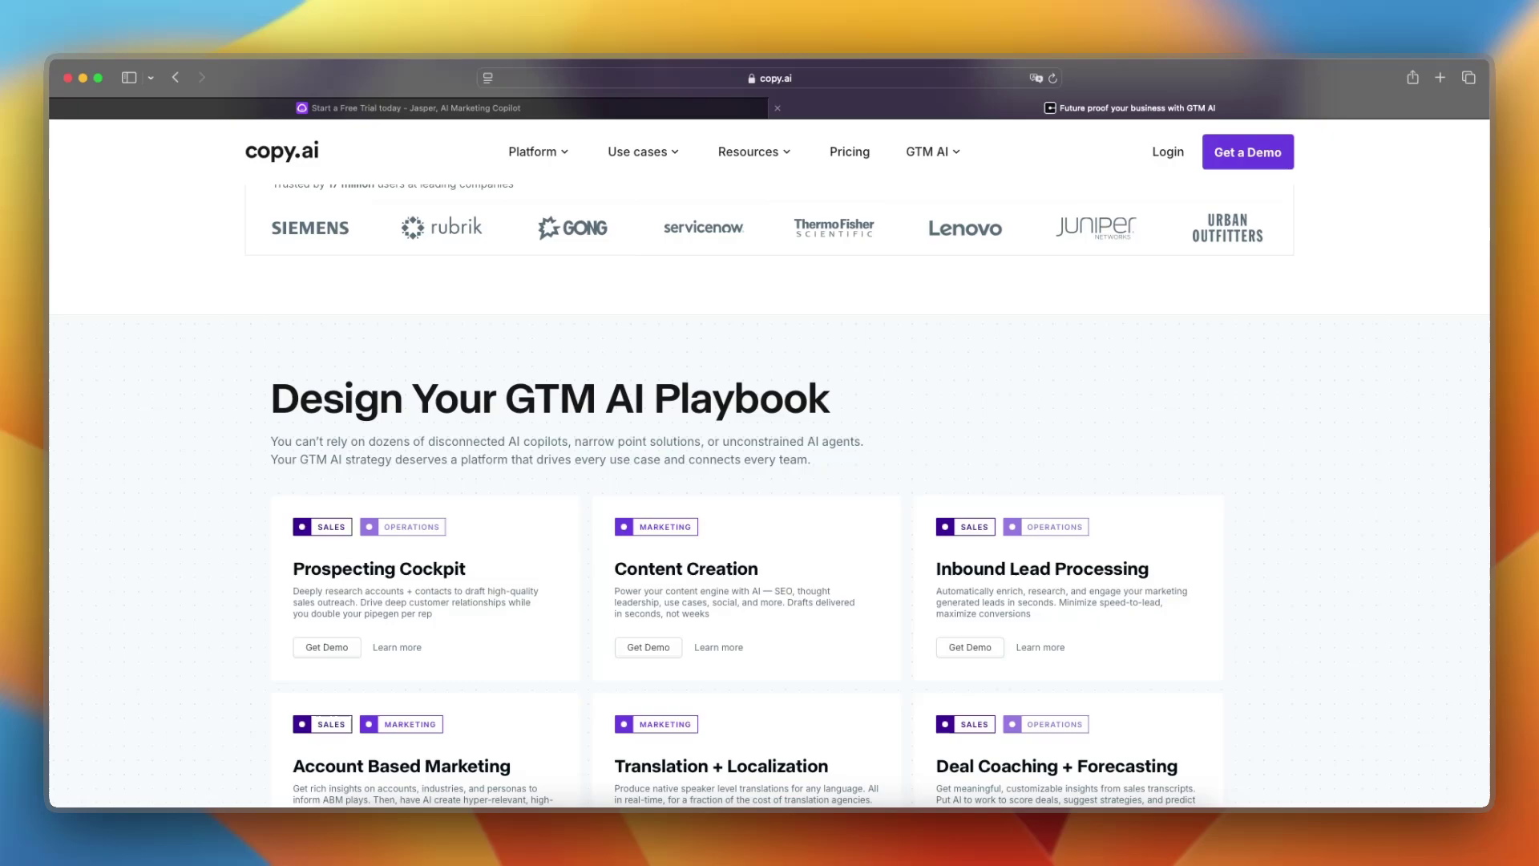
{"action": "scroll", "coordinate": [769, 481], "scroll_direction": "down", "scroll_amount": 1}
{"action": "scroll", "coordinate": [769, 482], "scroll_direction": "down", "scroll_amount": 1}
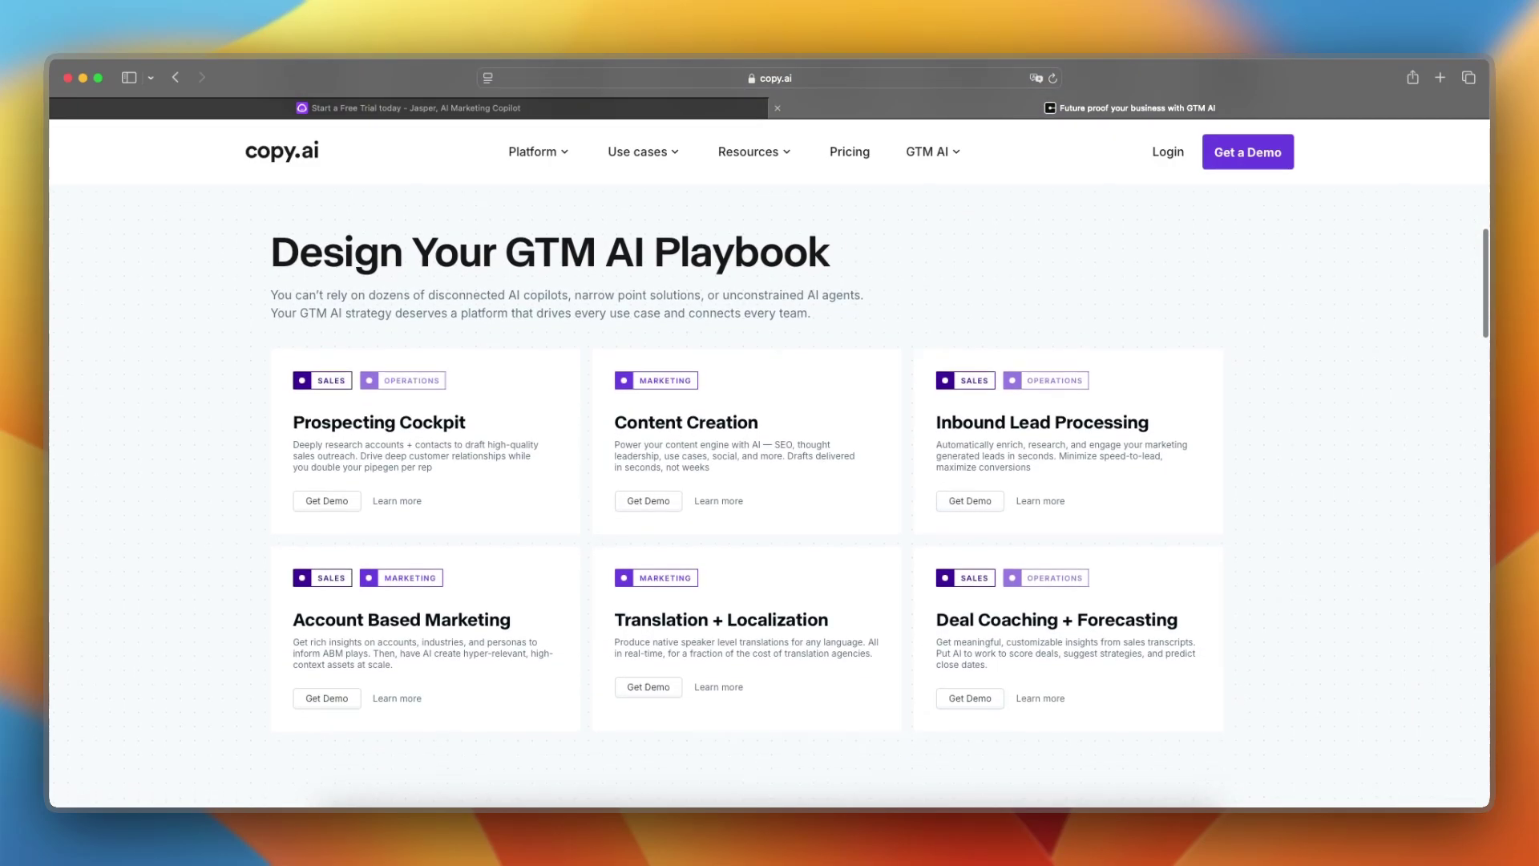
{"action": "scroll", "coordinate": [770, 481], "scroll_direction": "down", "scroll_amount": 1}
{"action": "scroll", "coordinate": [648, 349], "scroll_direction": "down", "scroll_amount": 2}
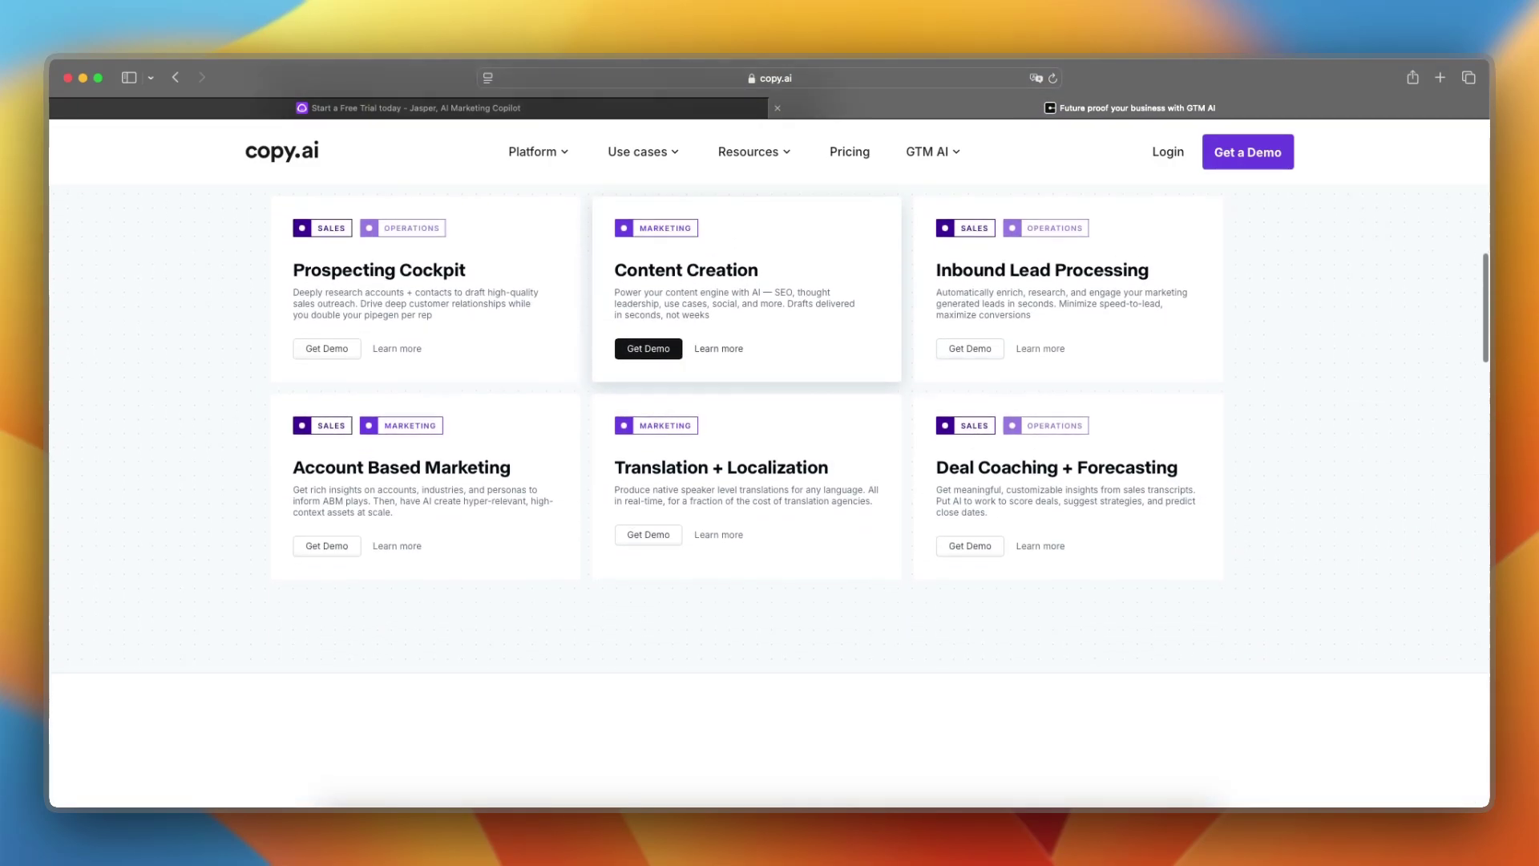
{"action": "scroll", "coordinate": [649, 343], "scroll_direction": "down", "scroll_amount": 1}
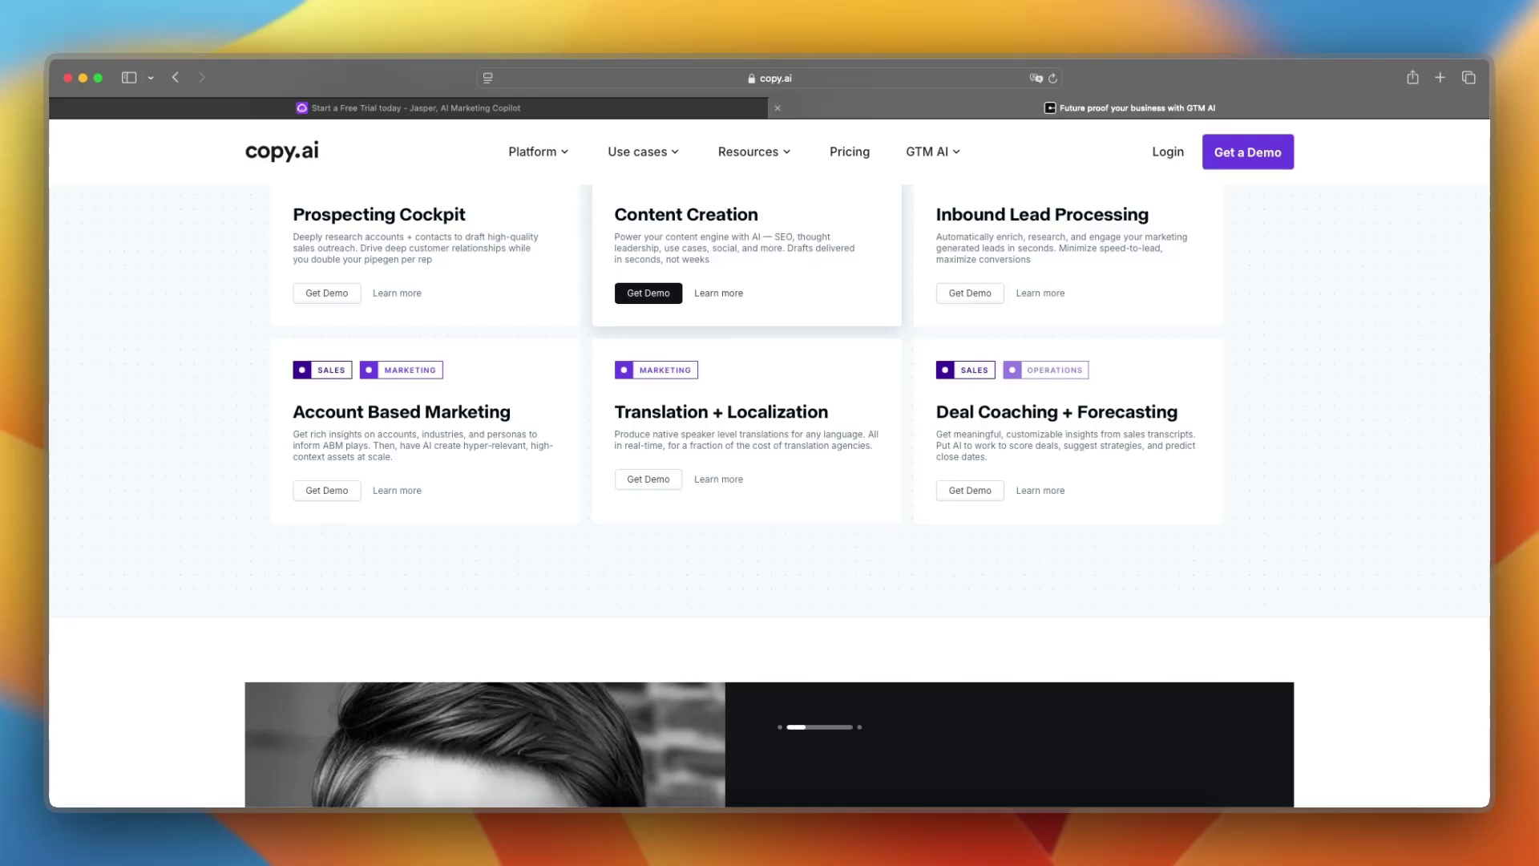
{"action": "key", "text": "ctrl+shift+Tab"}
{"action": "scroll", "coordinate": [894, 189], "scroll_direction": "down", "scroll_amount": 2}
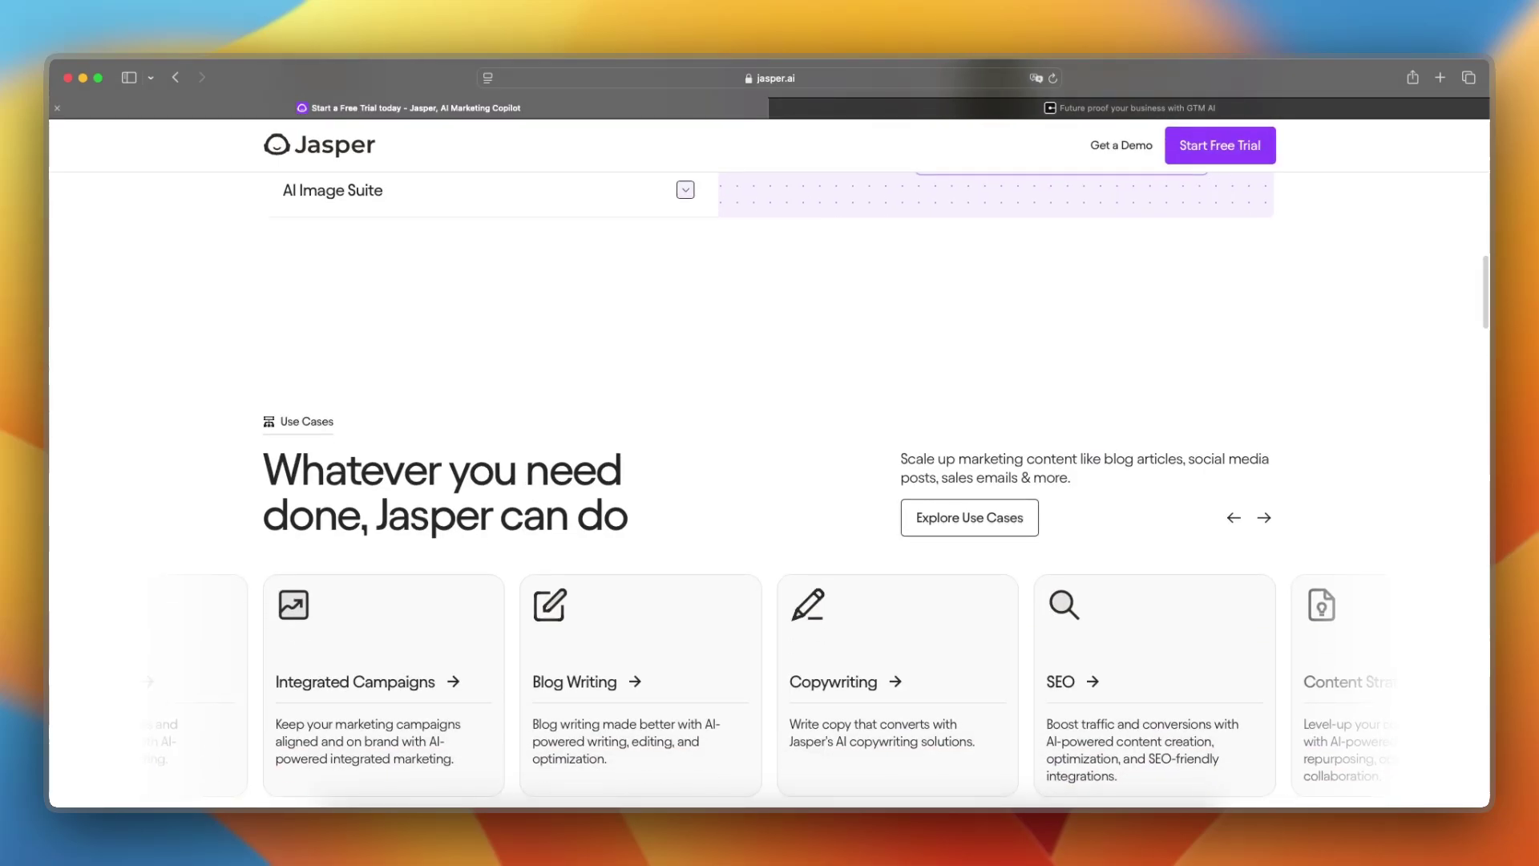
{"action": "scroll", "coordinate": [769, 490], "scroll_direction": "down", "scroll_amount": 1}
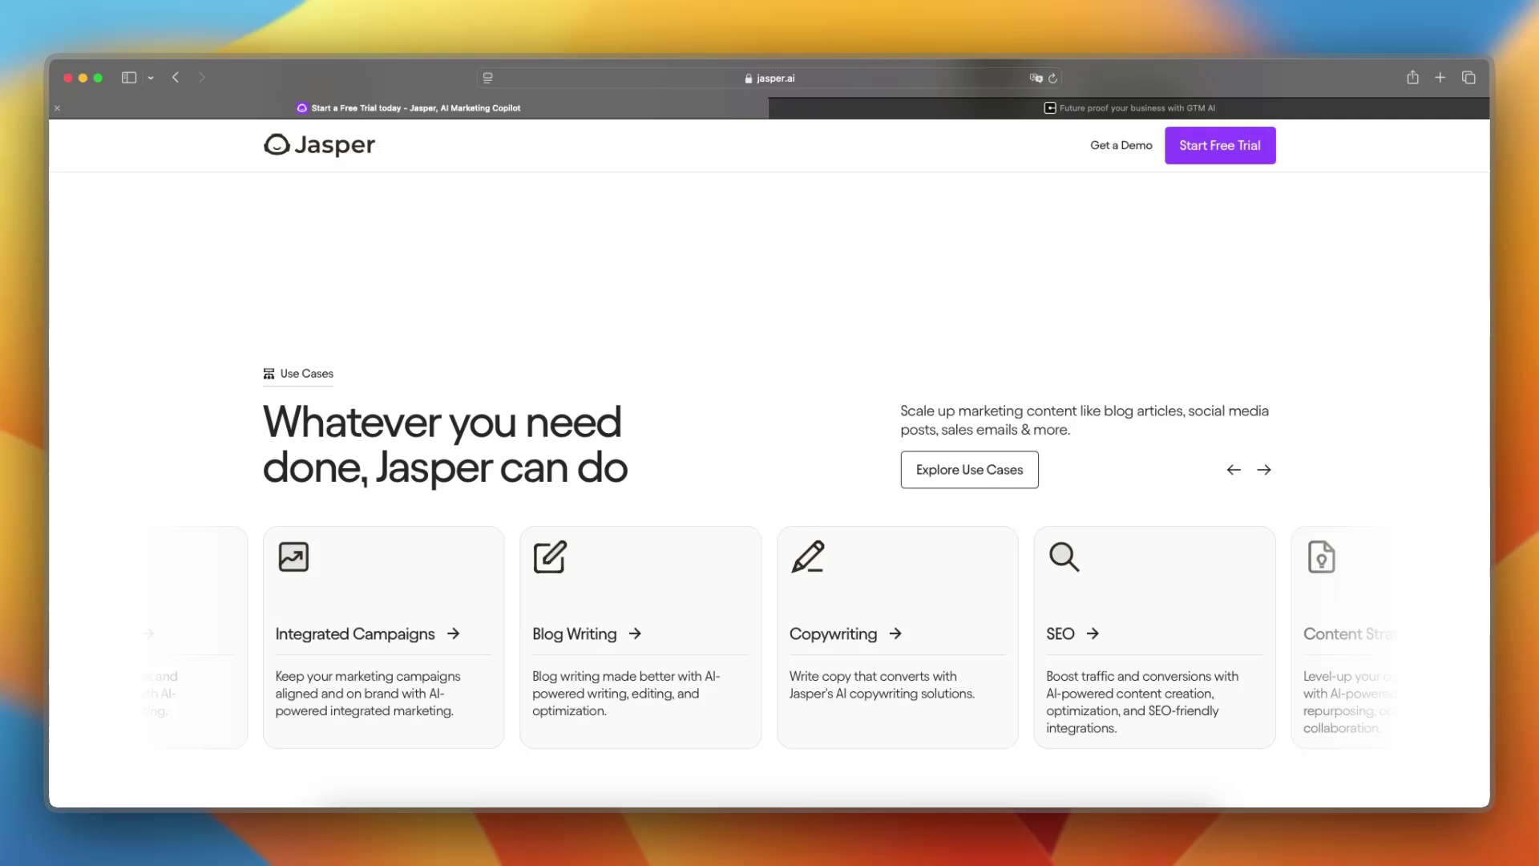
{"action": "scroll", "coordinate": [770, 481], "scroll_direction": "down", "scroll_amount": 1}
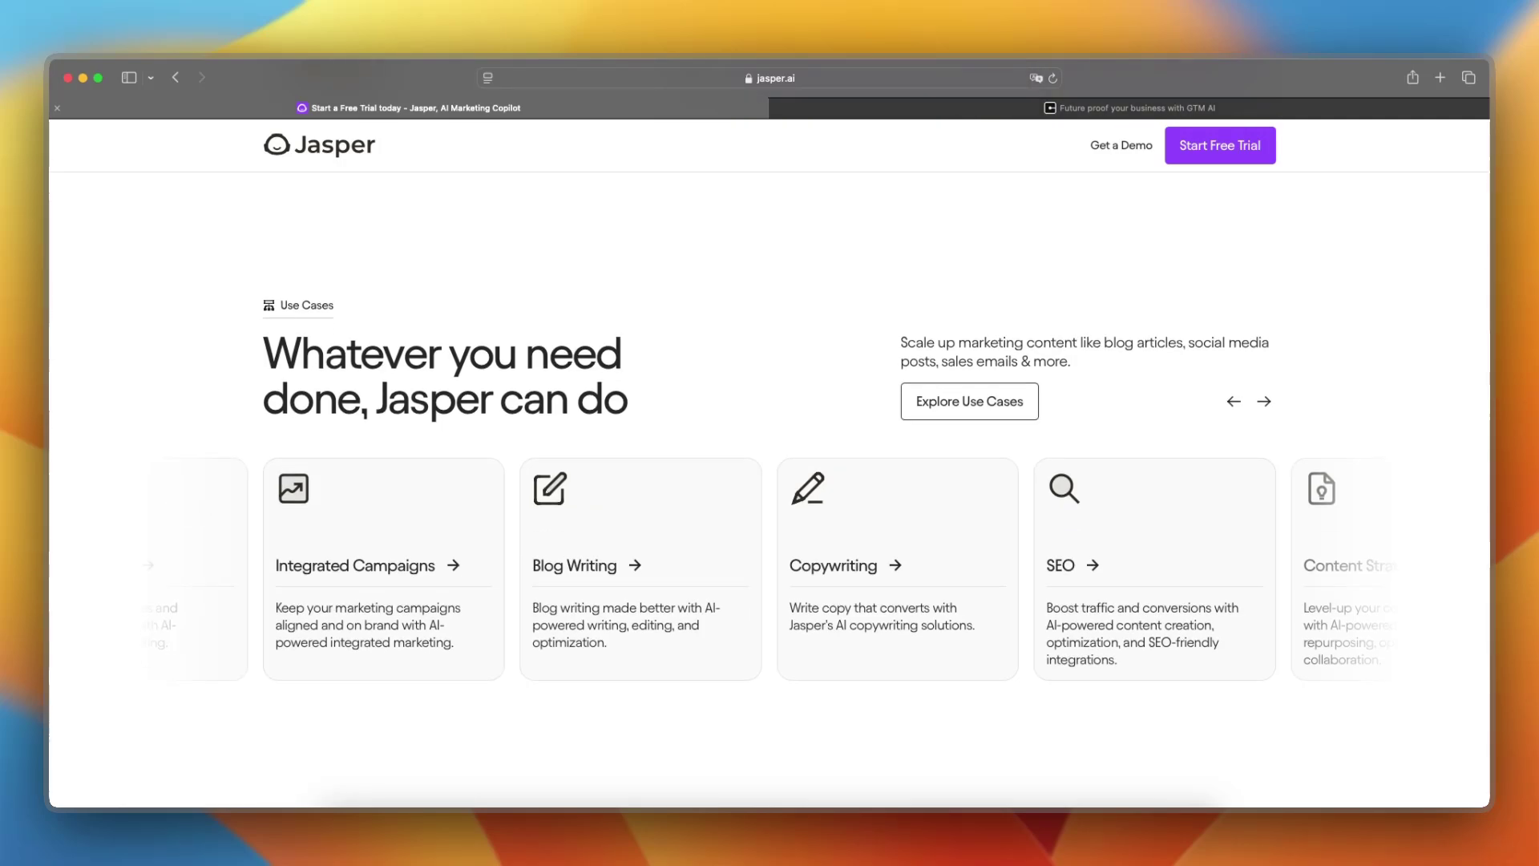
{"action": "key", "text": "ctrl+Tab"}
{"action": "scroll", "coordinate": [745, 300], "scroll_direction": "down", "scroll_amount": 1}
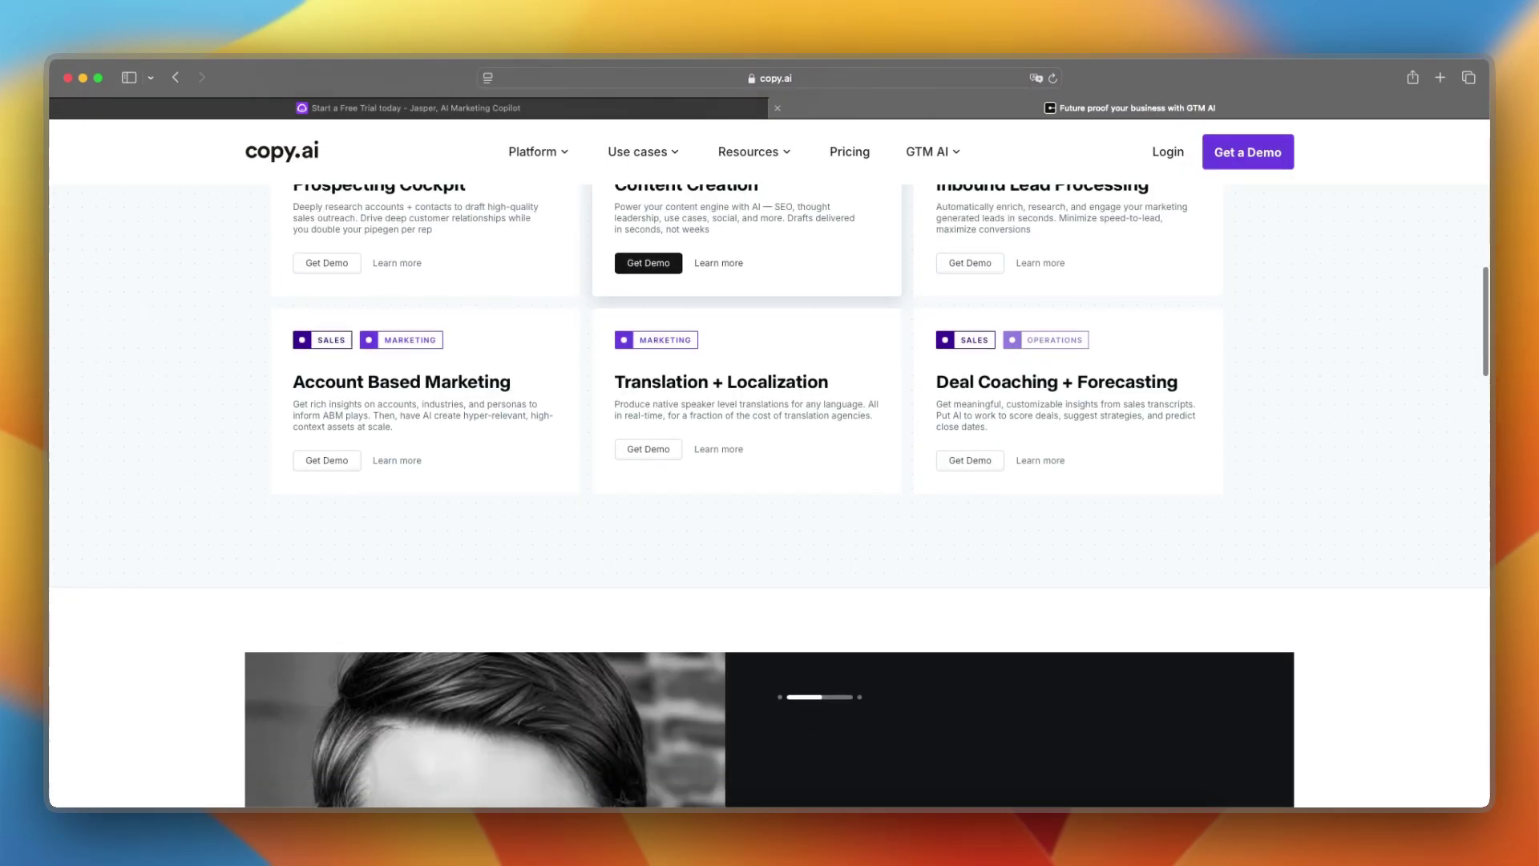
{"action": "scroll", "coordinate": [746, 301], "scroll_direction": "down", "scroll_amount": 2}
{"action": "scroll", "coordinate": [770, 493], "scroll_direction": "down", "scroll_amount": 1}
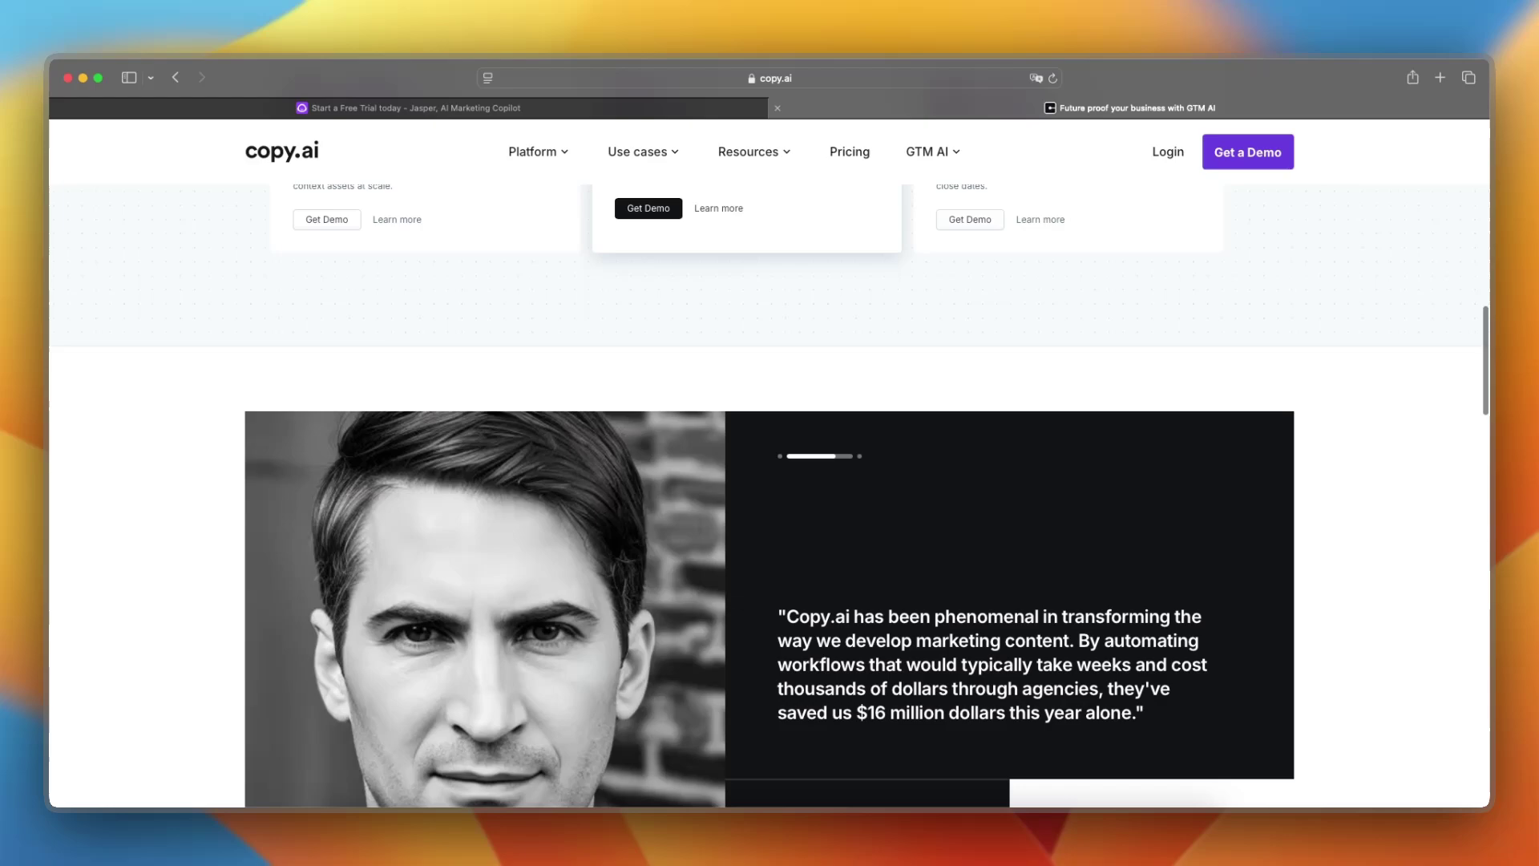
{"action": "scroll", "coordinate": [769, 492], "scroll_direction": "down", "scroll_amount": 1}
{"action": "scroll", "coordinate": [769, 493], "scroll_direction": "down", "scroll_amount": 1}
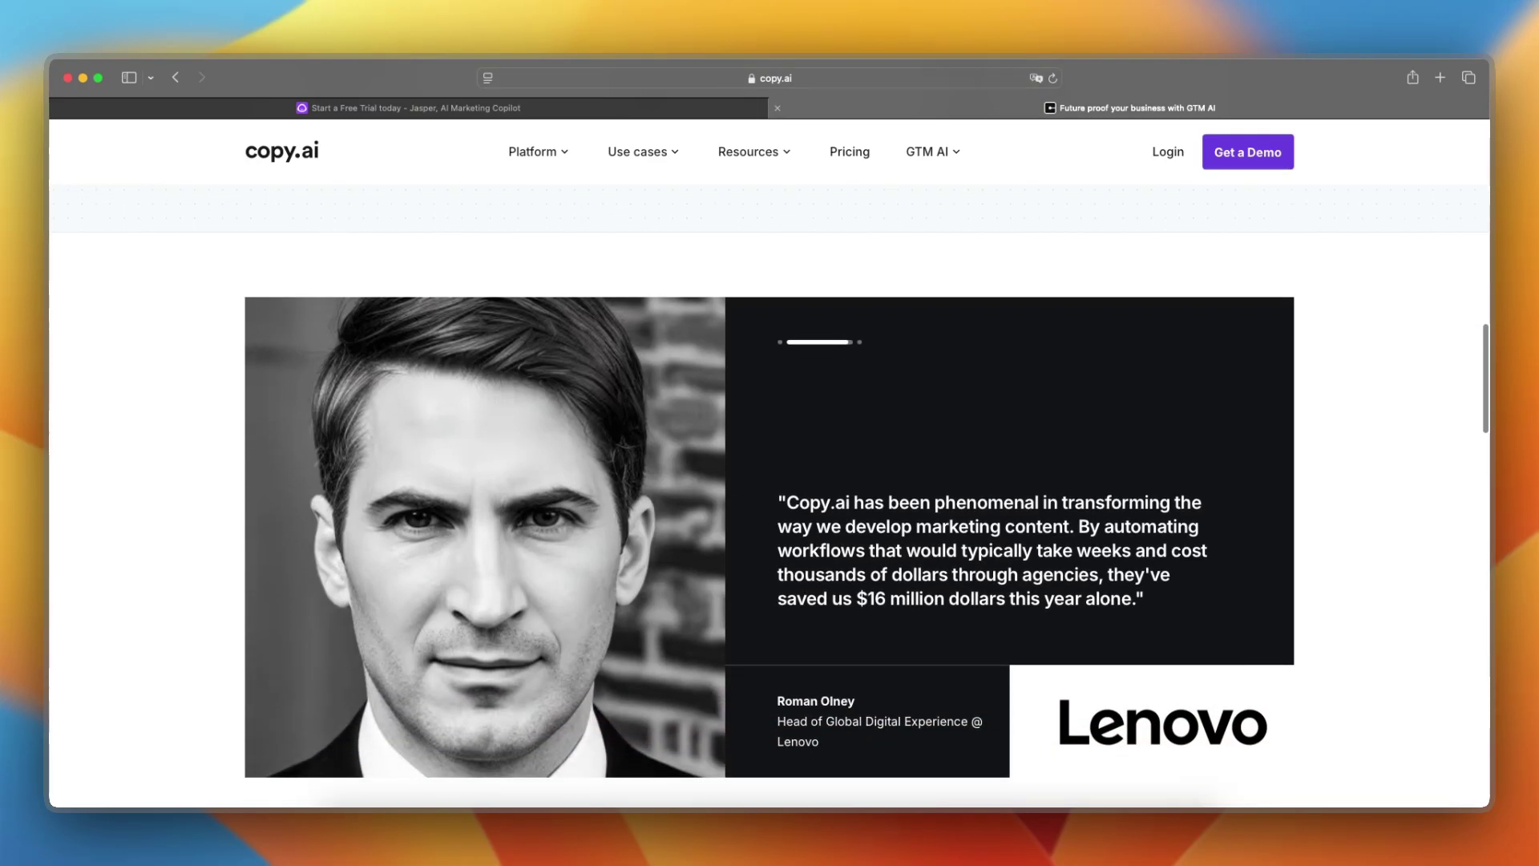
{"action": "scroll", "coordinate": [770, 481], "scroll_direction": "down", "scroll_amount": 1}
{"action": "scroll", "coordinate": [769, 482], "scroll_direction": "down", "scroll_amount": 1}
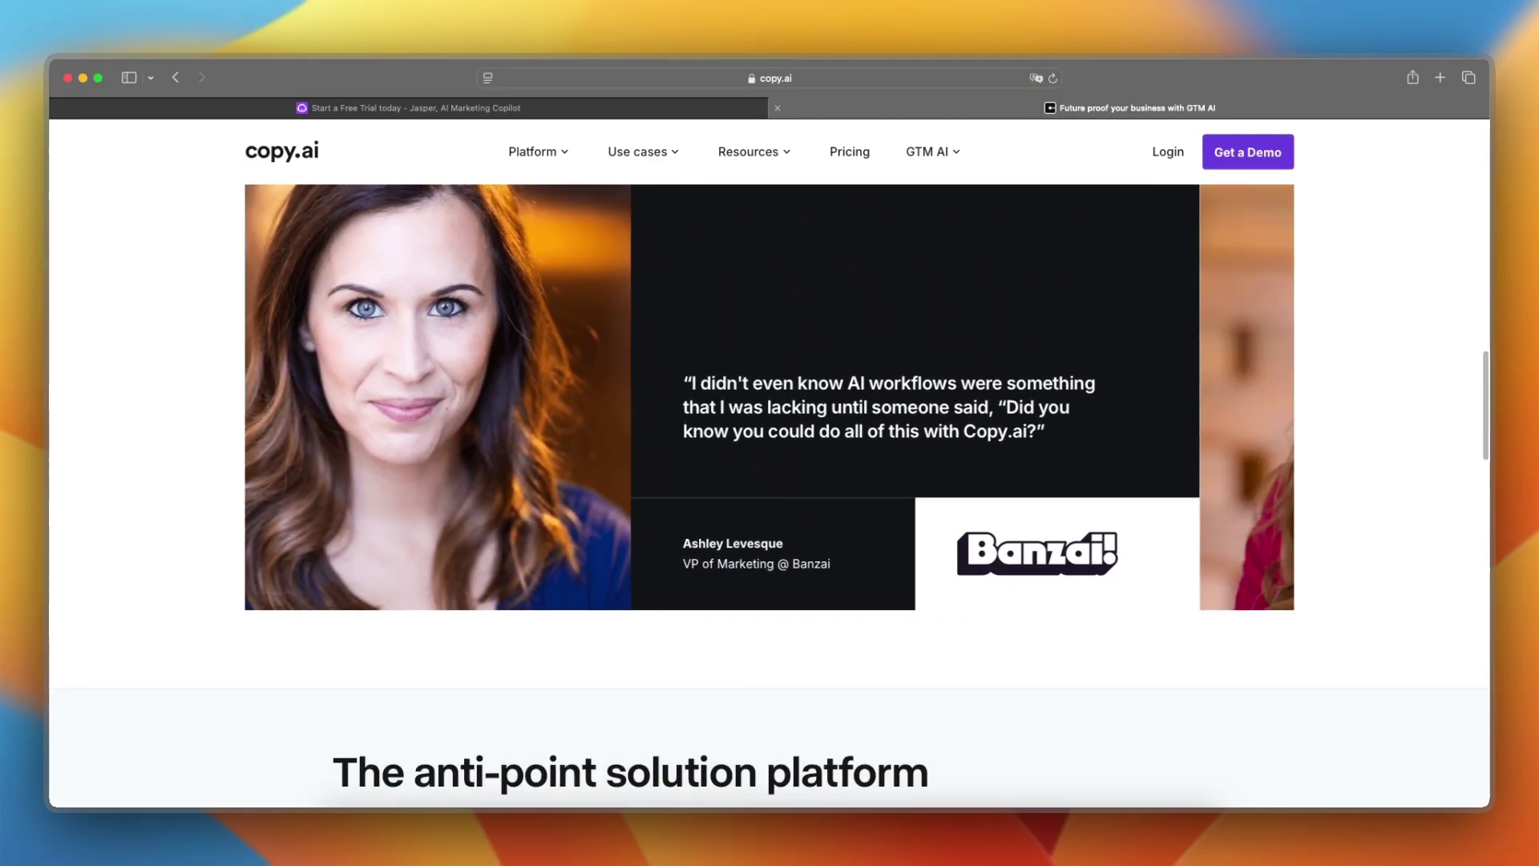
- Scroll Jasper to Solutions for Product Marketers, then copy.ai to its purple GTM AI Platform panel
{"action": "key", "text": "ctrl+shift+Tab"}
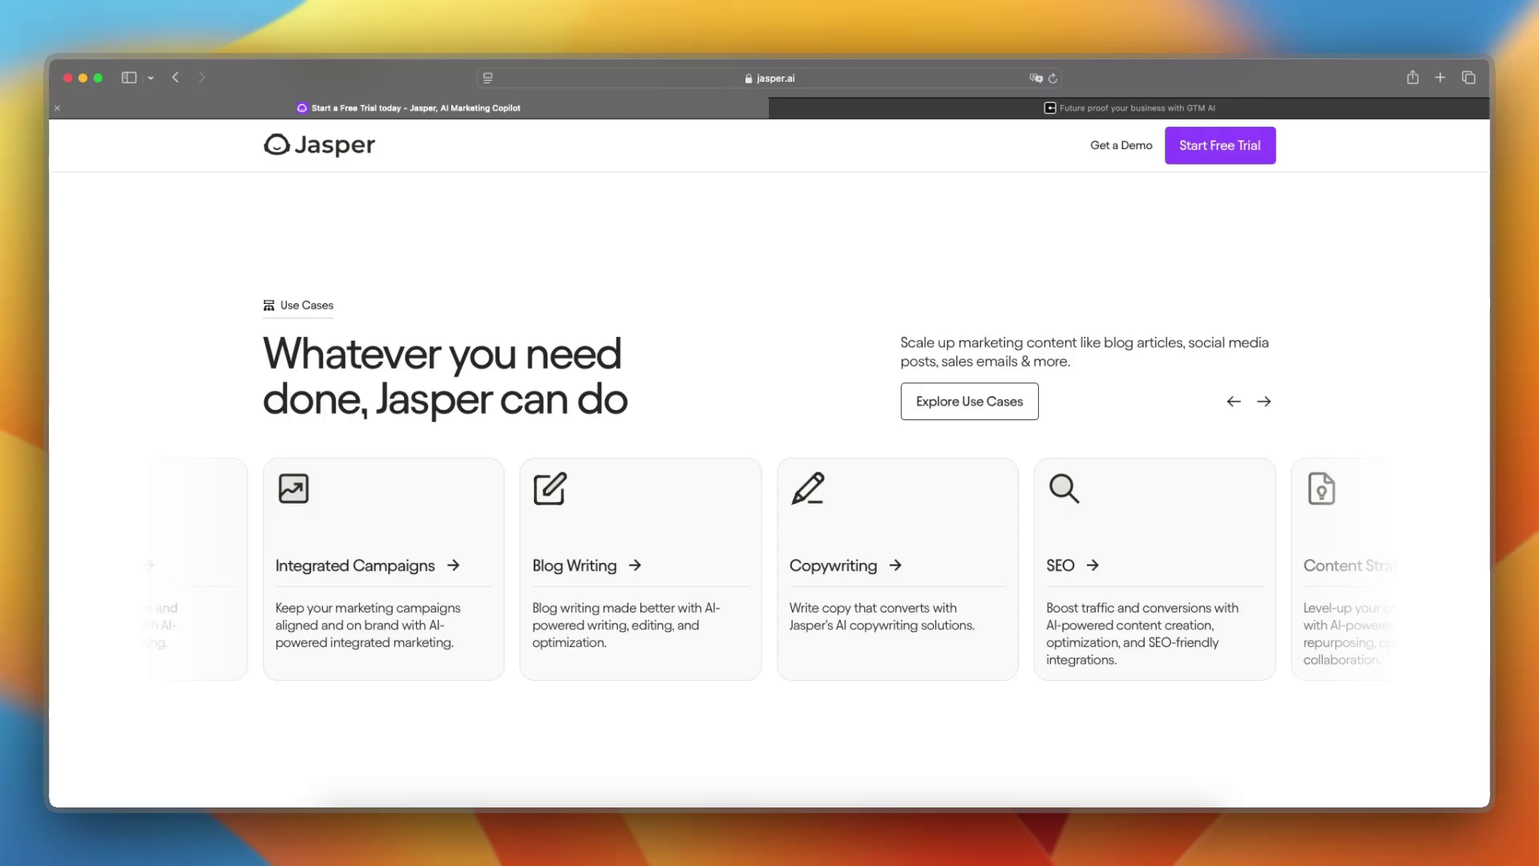
{"action": "scroll", "coordinate": [637, 475], "scroll_direction": "down", "scroll_amount": 2}
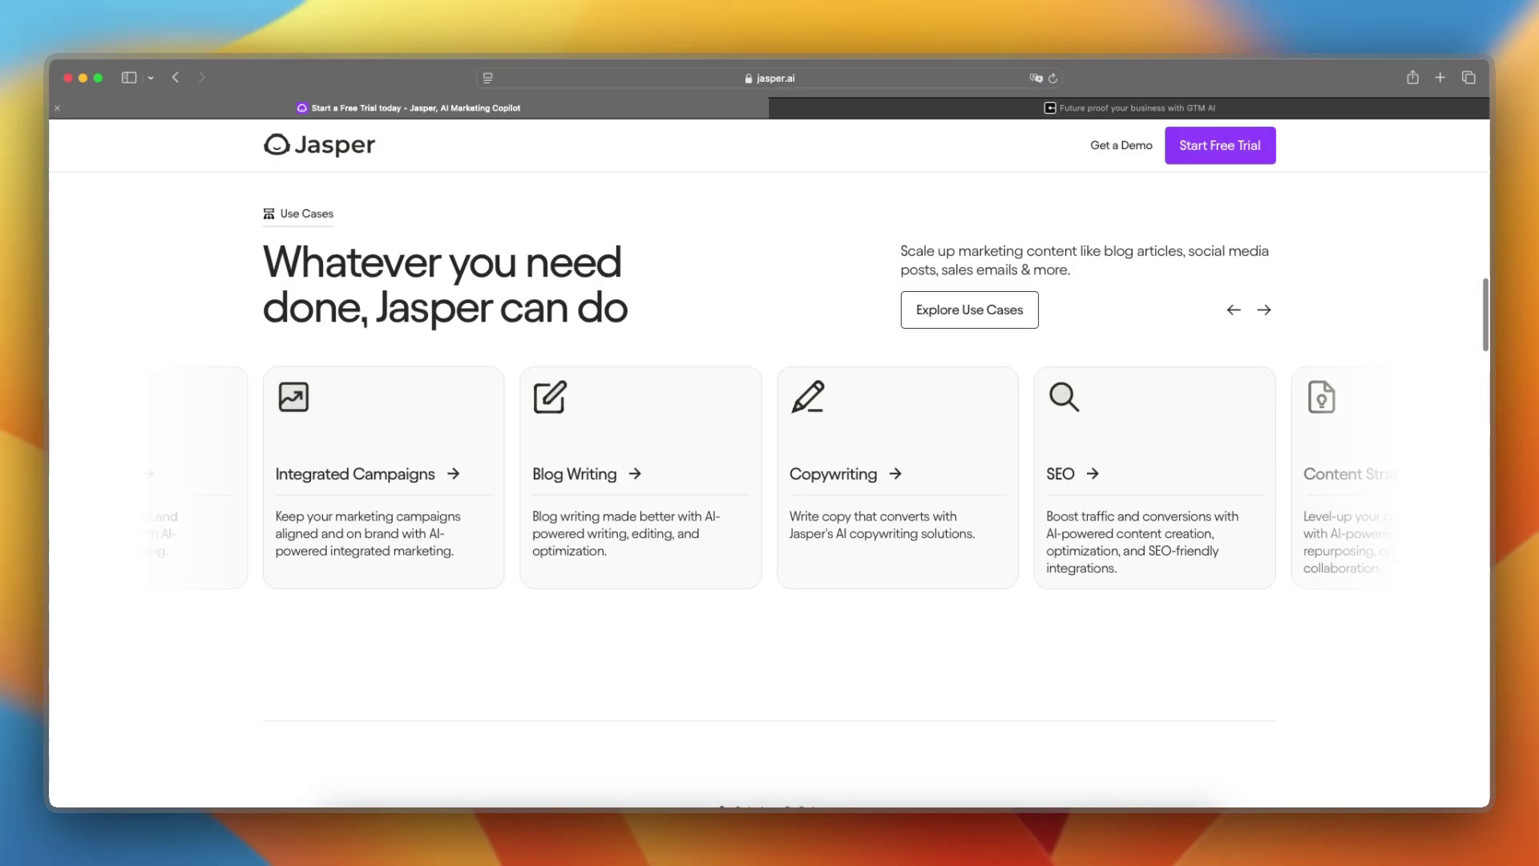
{"action": "scroll", "coordinate": [637, 475], "scroll_direction": "down", "scroll_amount": 2}
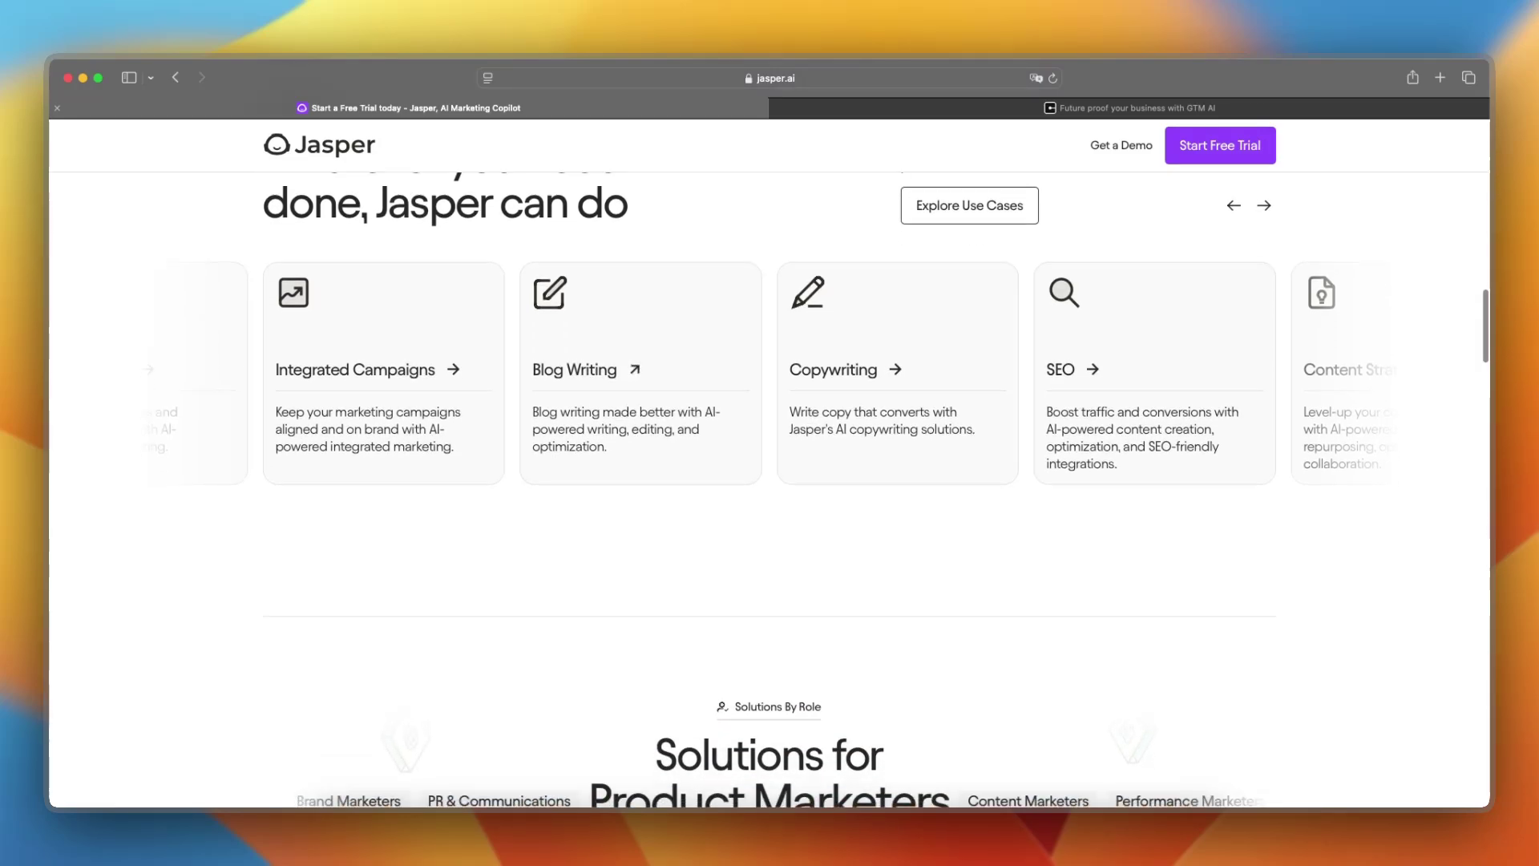
{"action": "scroll", "coordinate": [637, 301], "scroll_direction": "down", "scroll_amount": 1}
{"action": "scroll", "coordinate": [637, 302], "scroll_direction": "down", "scroll_amount": 1}
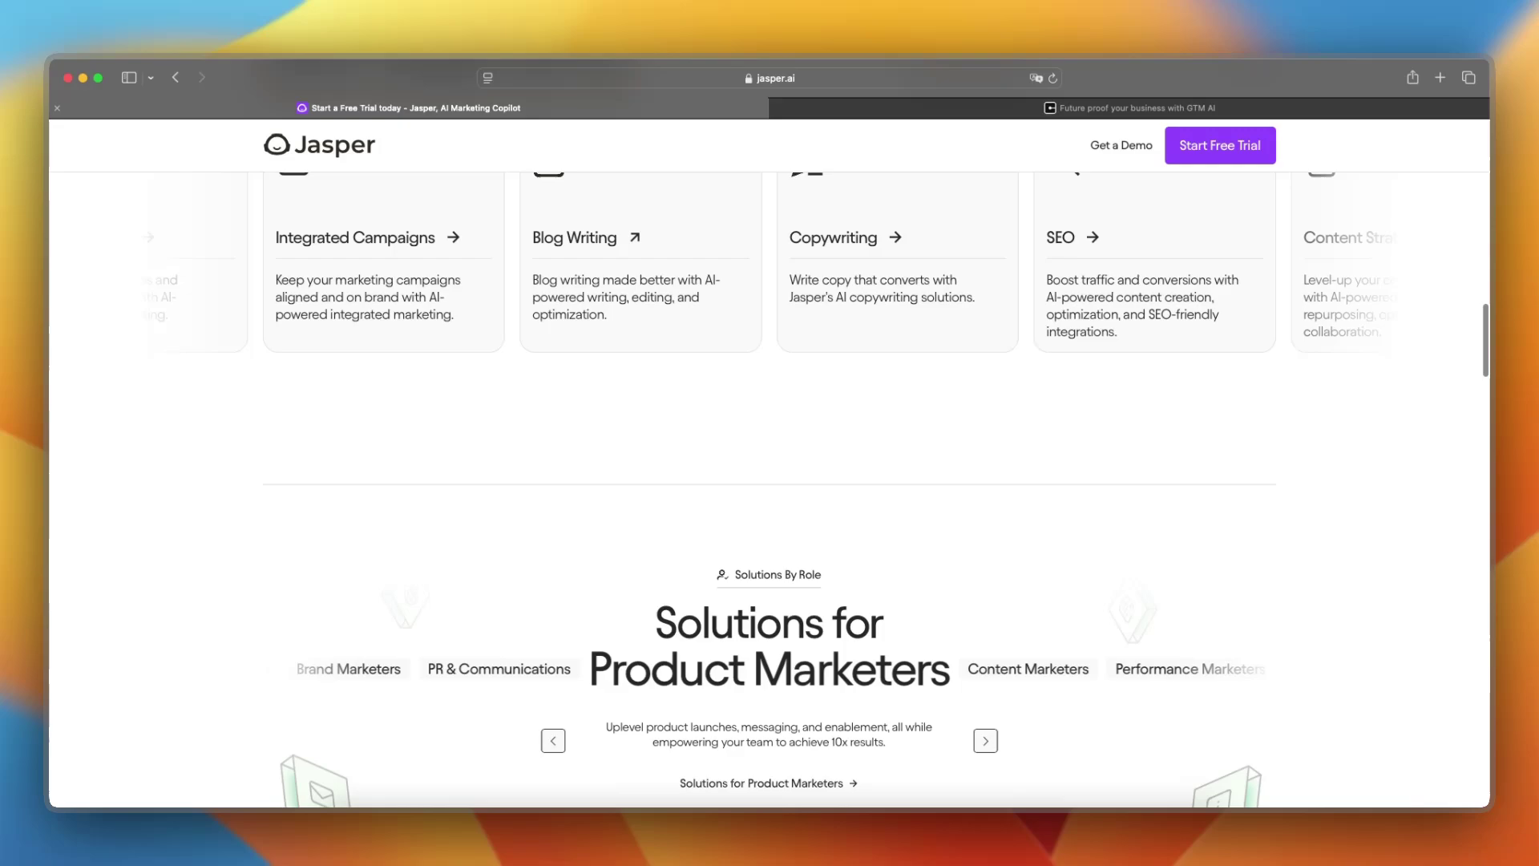
{"action": "scroll", "coordinate": [638, 301], "scroll_direction": "down", "scroll_amount": 1}
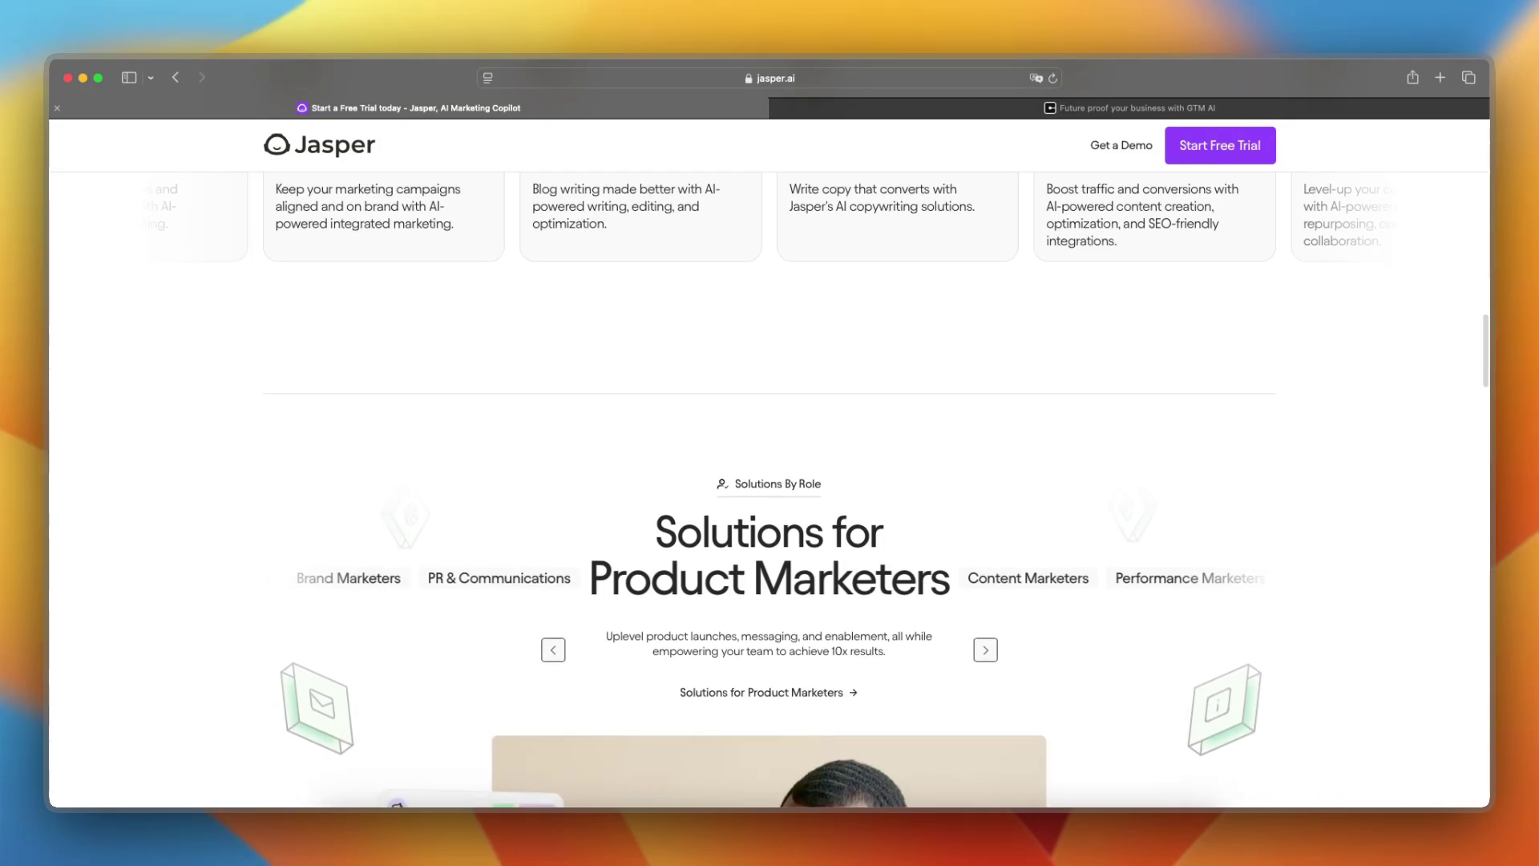
{"action": "key", "text": "ctrl+Tab"}
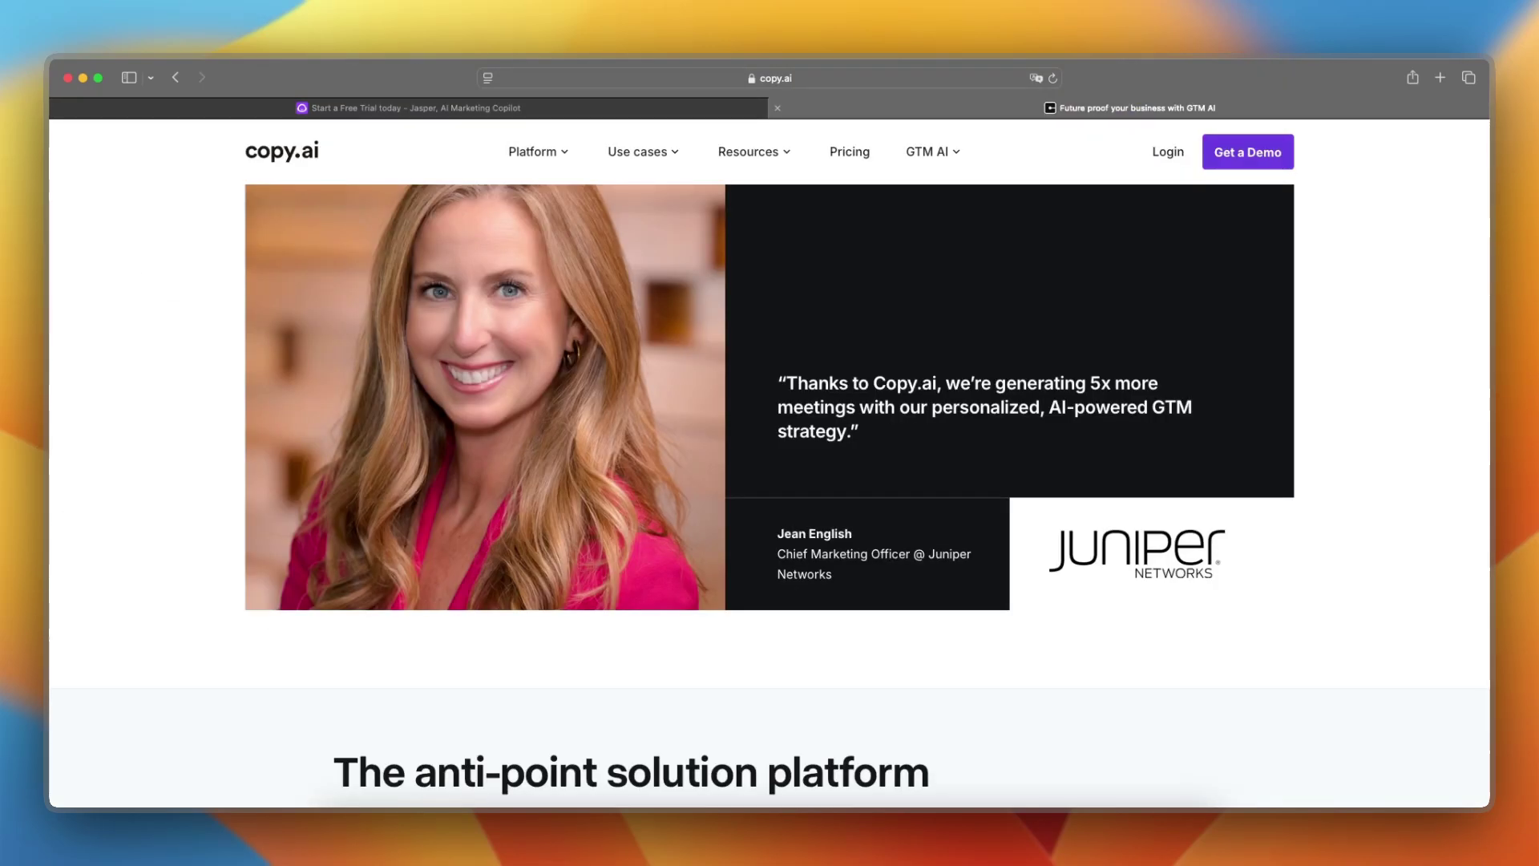
{"action": "scroll", "coordinate": [769, 480], "scroll_direction": "down", "scroll_amount": 2}
{"action": "scroll", "coordinate": [770, 481], "scroll_direction": "down", "scroll_amount": 1}
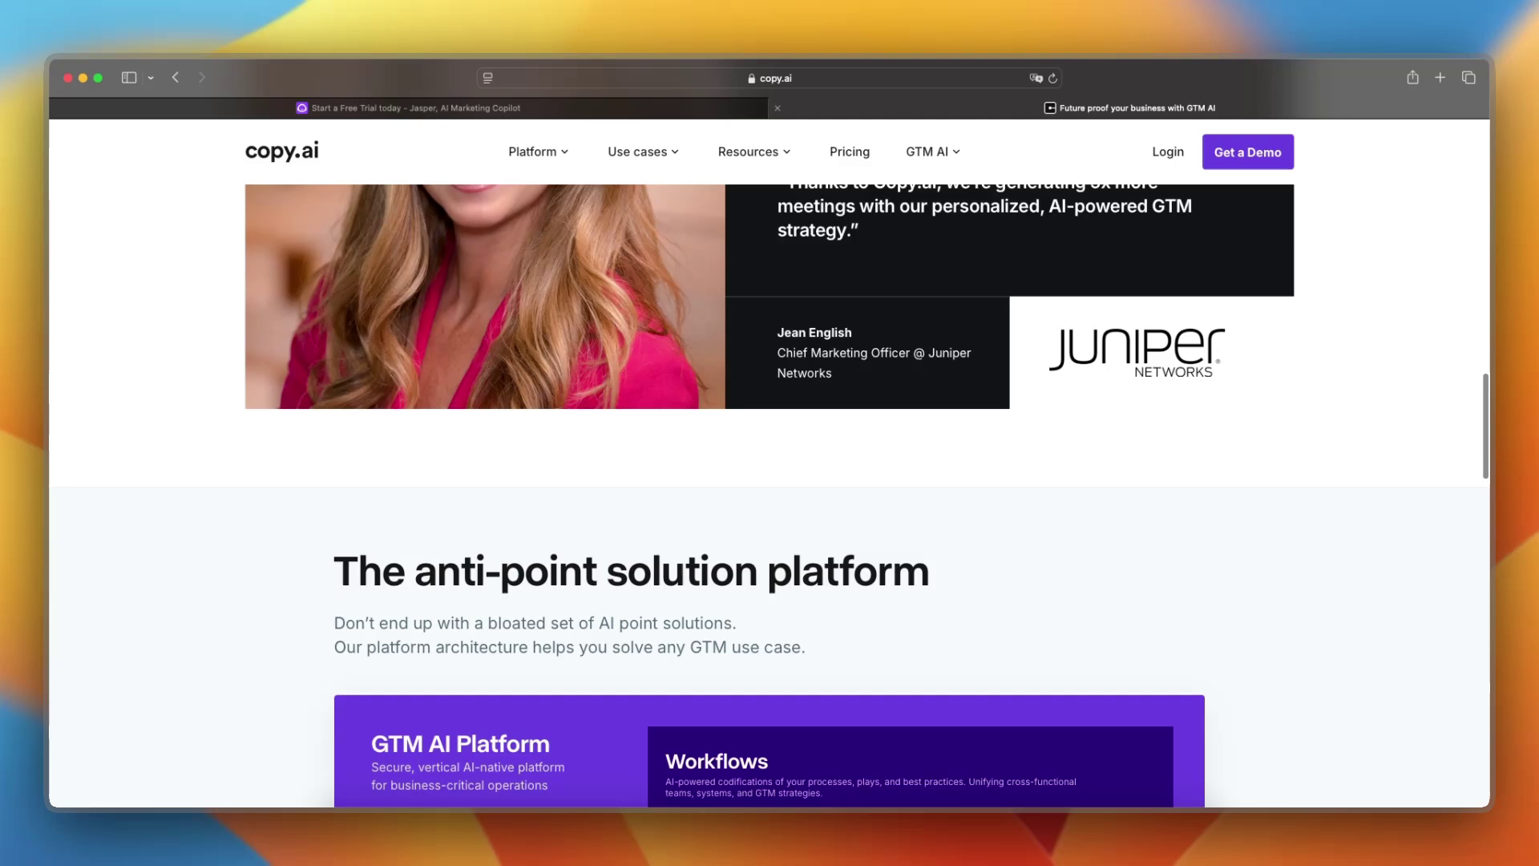
{"action": "scroll", "coordinate": [769, 482], "scroll_direction": "down", "scroll_amount": 1}
{"action": "scroll", "coordinate": [770, 481], "scroll_direction": "down", "scroll_amount": 1}
{"action": "scroll", "coordinate": [771, 482], "scroll_direction": "down", "scroll_amount": 2}
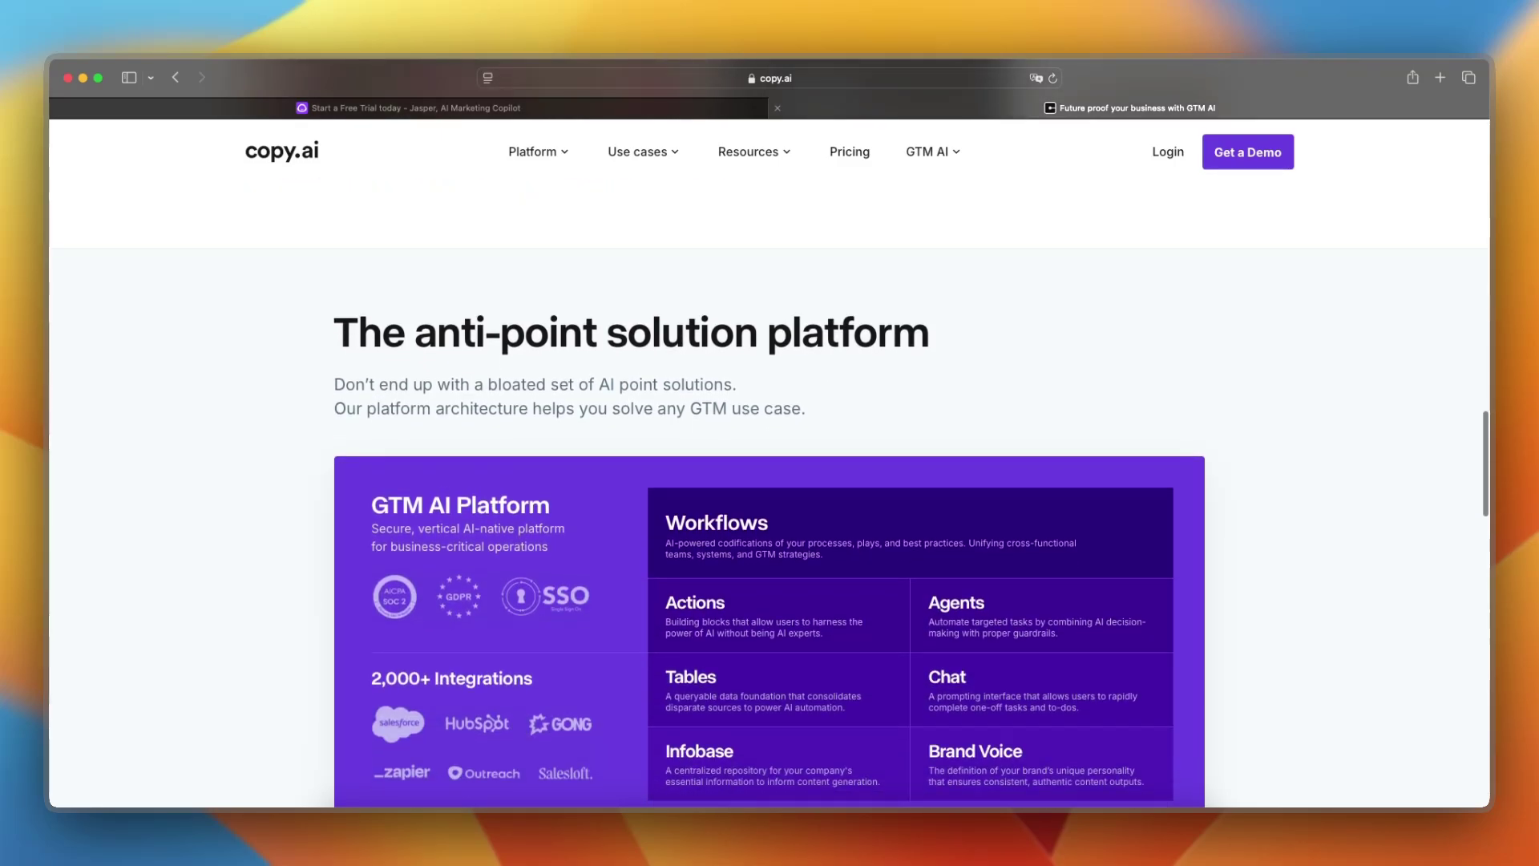
{"action": "scroll", "coordinate": [769, 481], "scroll_direction": "down", "scroll_amount": 2}
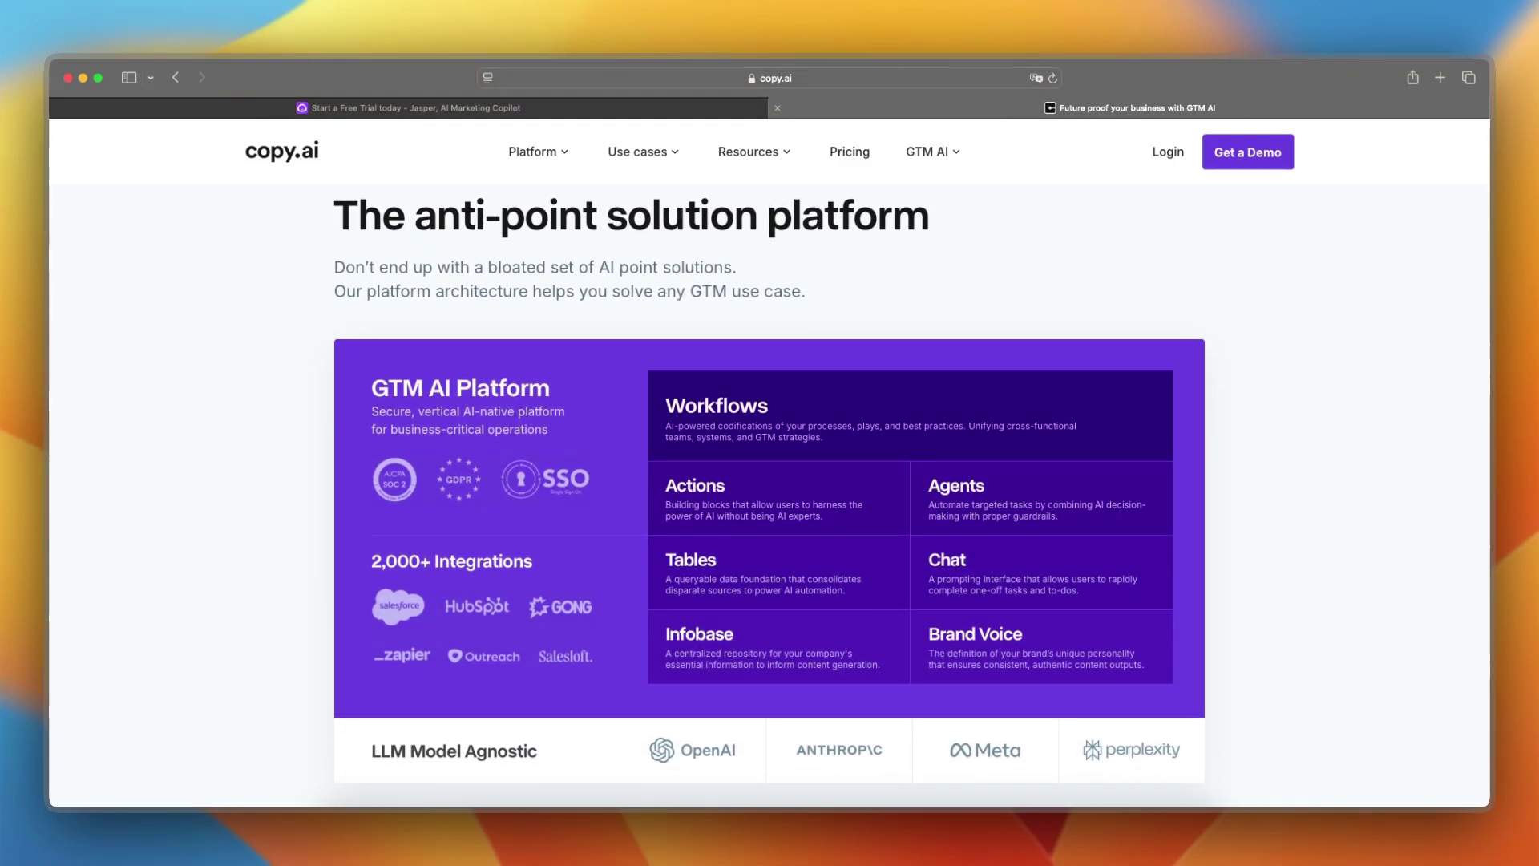
{"action": "scroll", "coordinate": [769, 514], "scroll_direction": "up", "scroll_amount": 1}
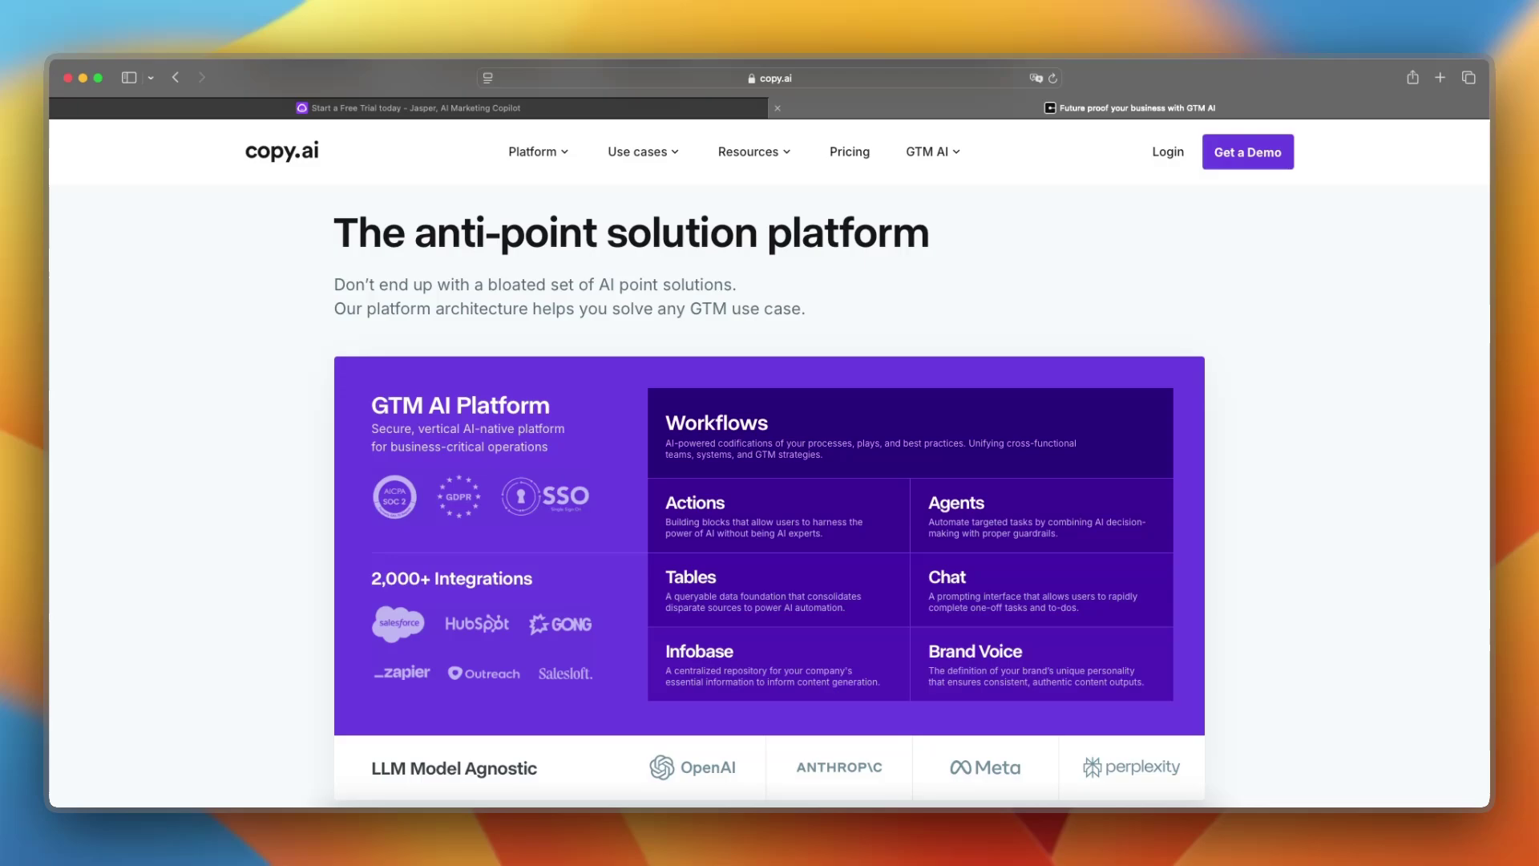
- Revisit Jasper's Product Marketers solutions, then scroll copy.ai to its three strategy article cards
{"action": "key", "text": "ctrl+shift+Tab"}
{"action": "scroll", "coordinate": [770, 481], "scroll_direction": "down", "scroll_amount": 2}
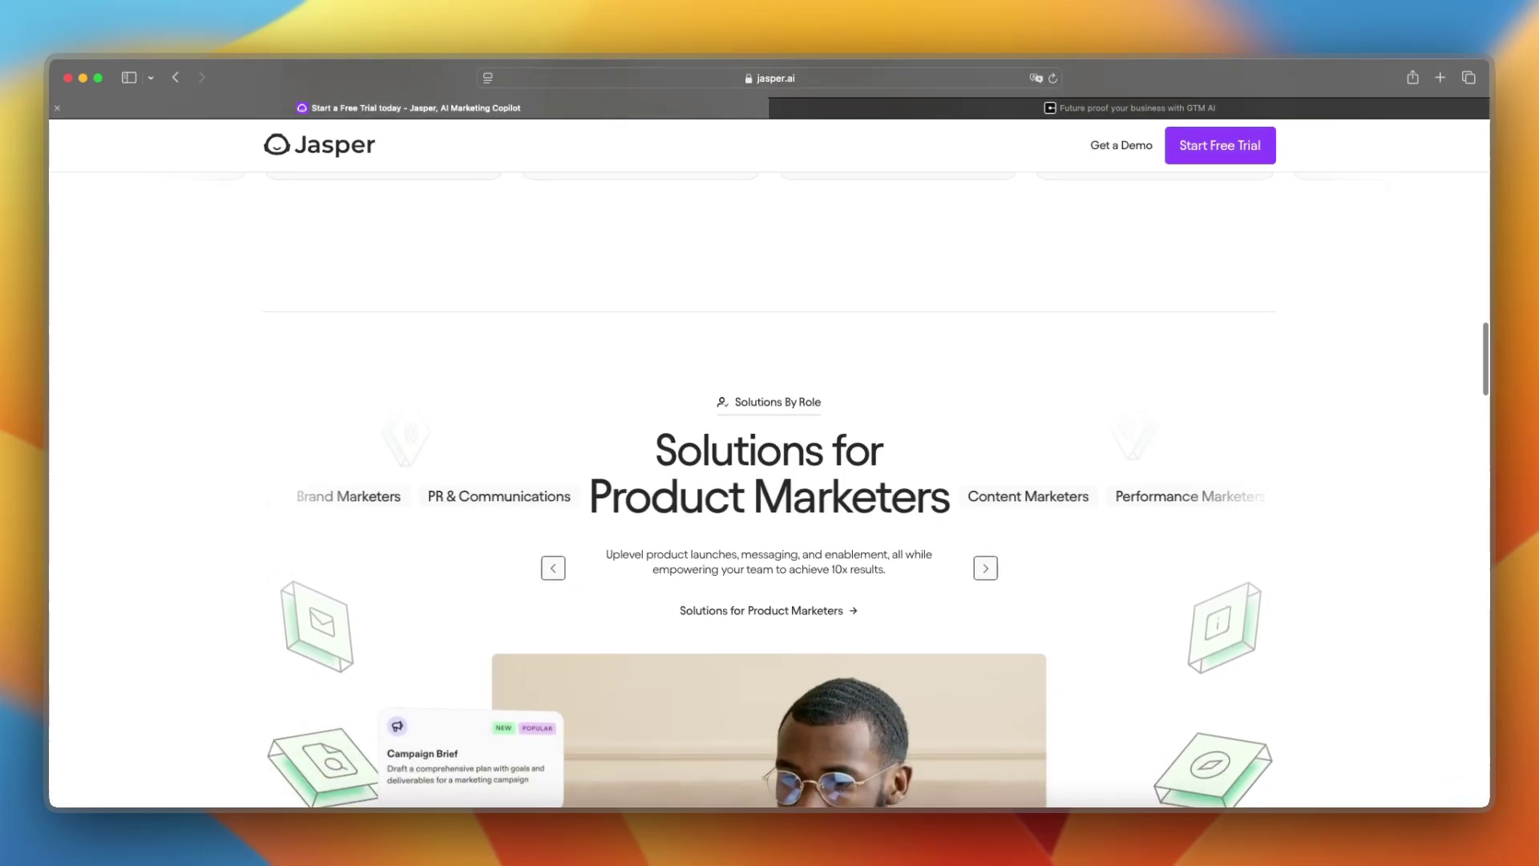
{"action": "scroll", "coordinate": [769, 481], "scroll_direction": "down", "scroll_amount": 1}
{"action": "scroll", "coordinate": [769, 482], "scroll_direction": "down", "scroll_amount": 2}
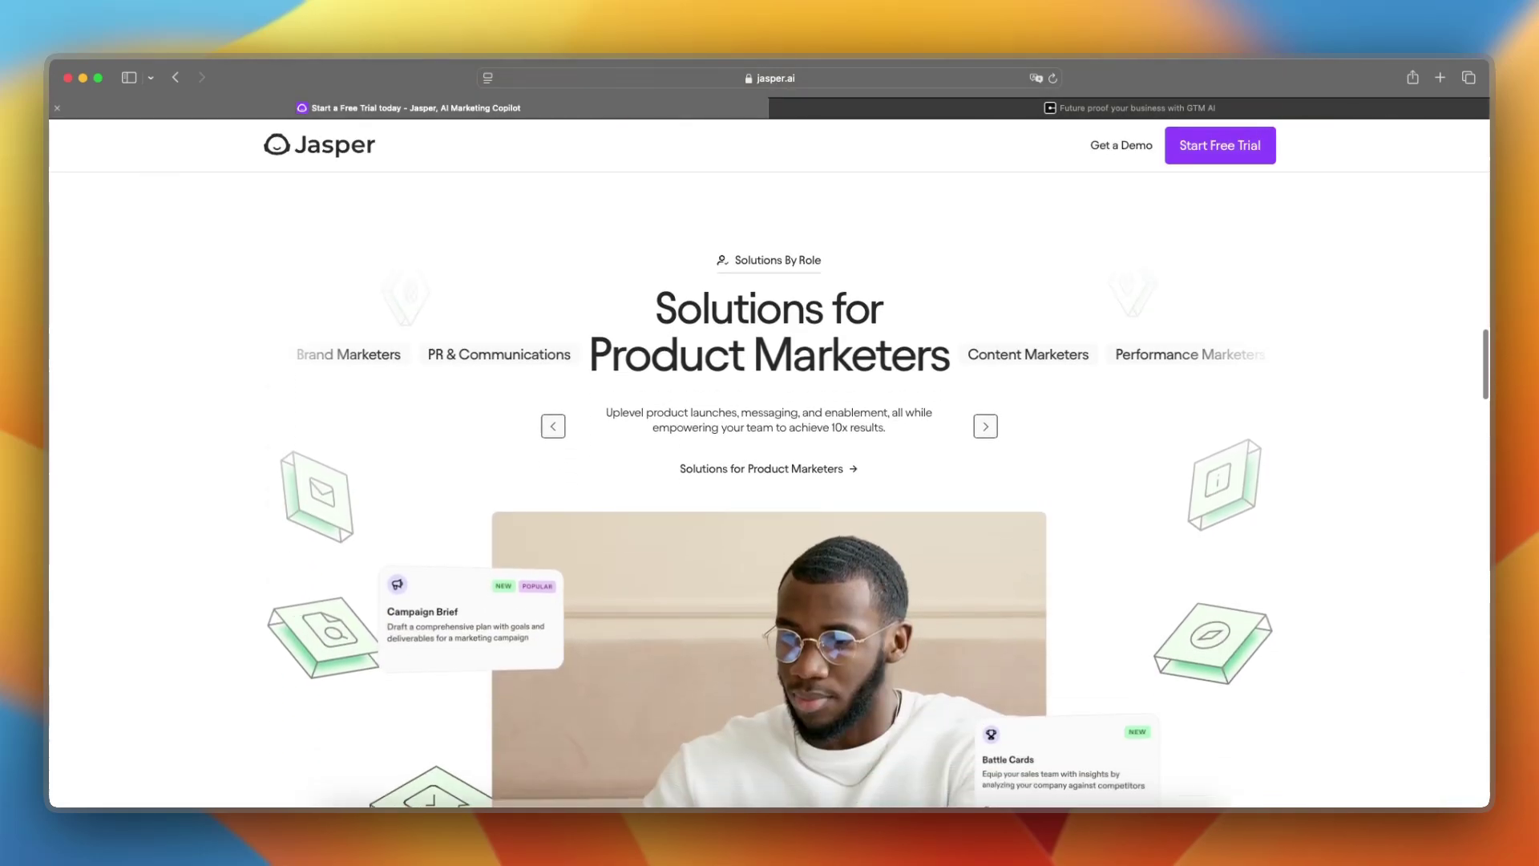
{"action": "scroll", "coordinate": [770, 481], "scroll_direction": "down", "scroll_amount": 2}
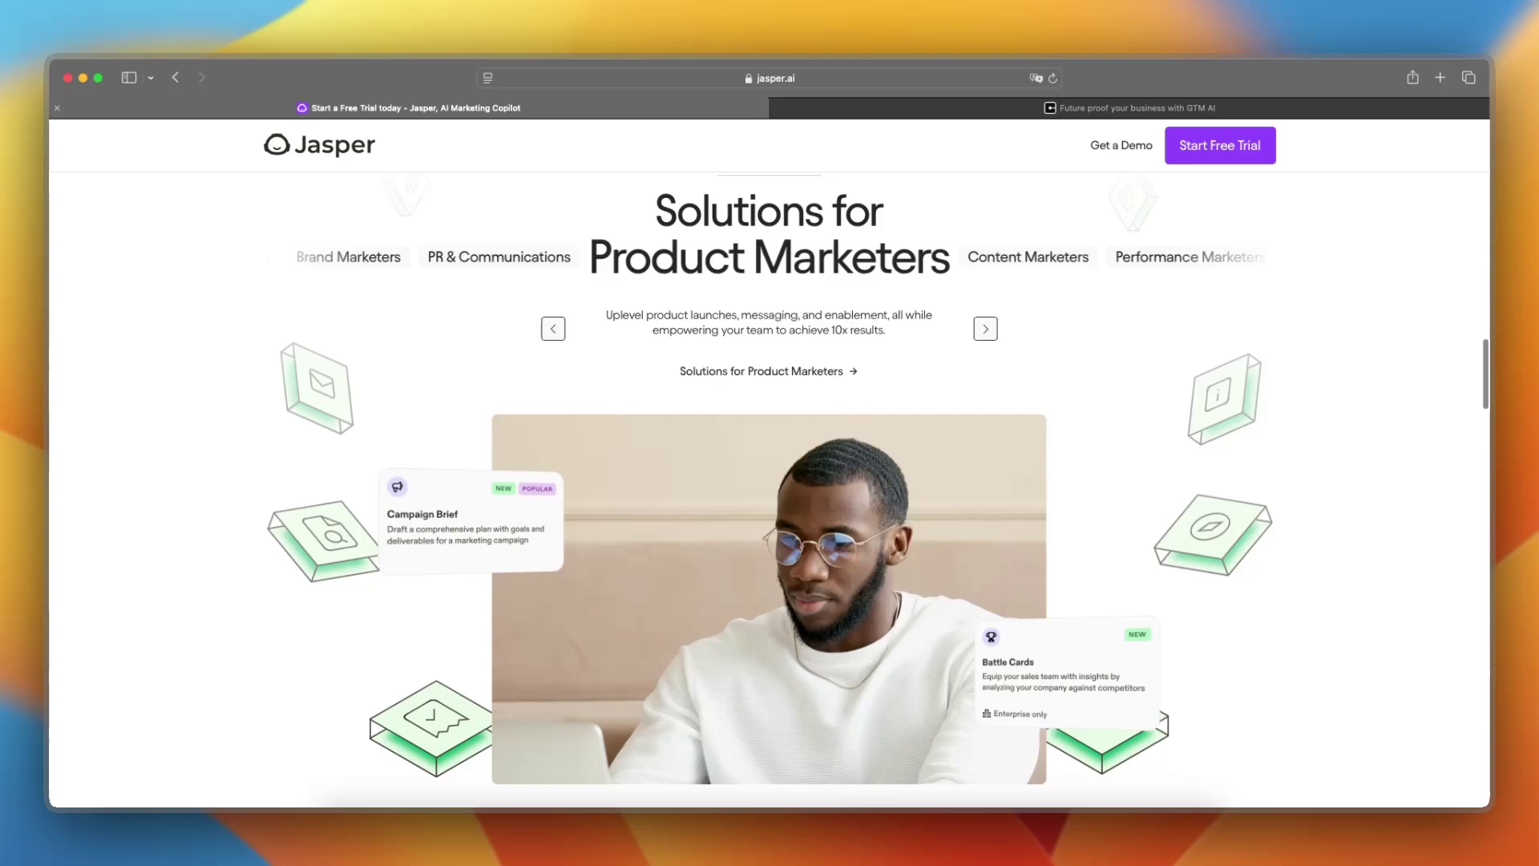
{"action": "key", "text": "ctrl+Tab"}
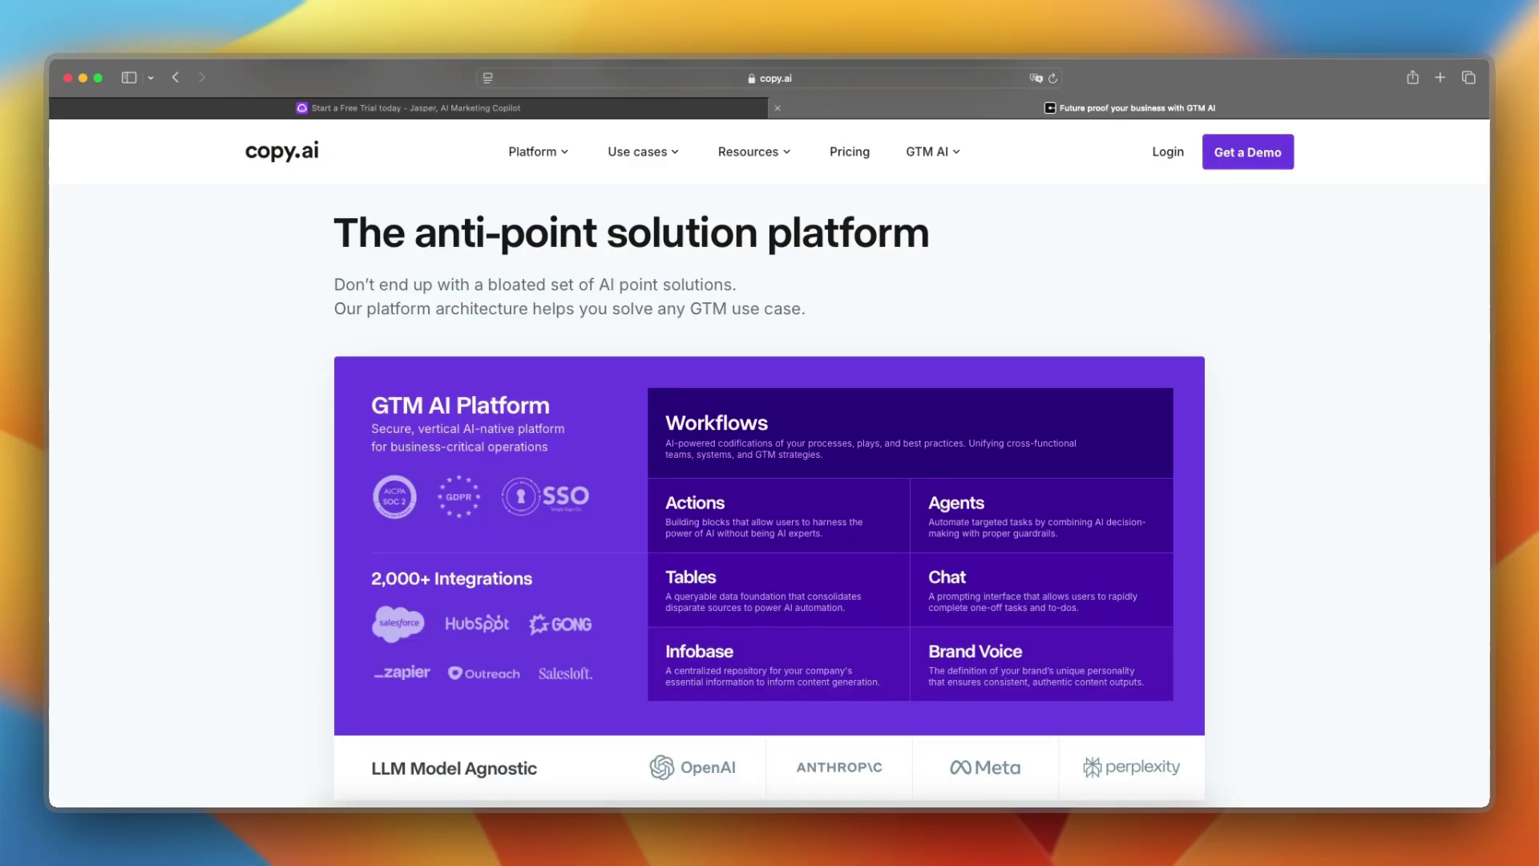
{"action": "scroll", "coordinate": [770, 481], "scroll_direction": "down", "scroll_amount": 3}
{"action": "scroll", "coordinate": [770, 482], "scroll_direction": "down", "scroll_amount": 2}
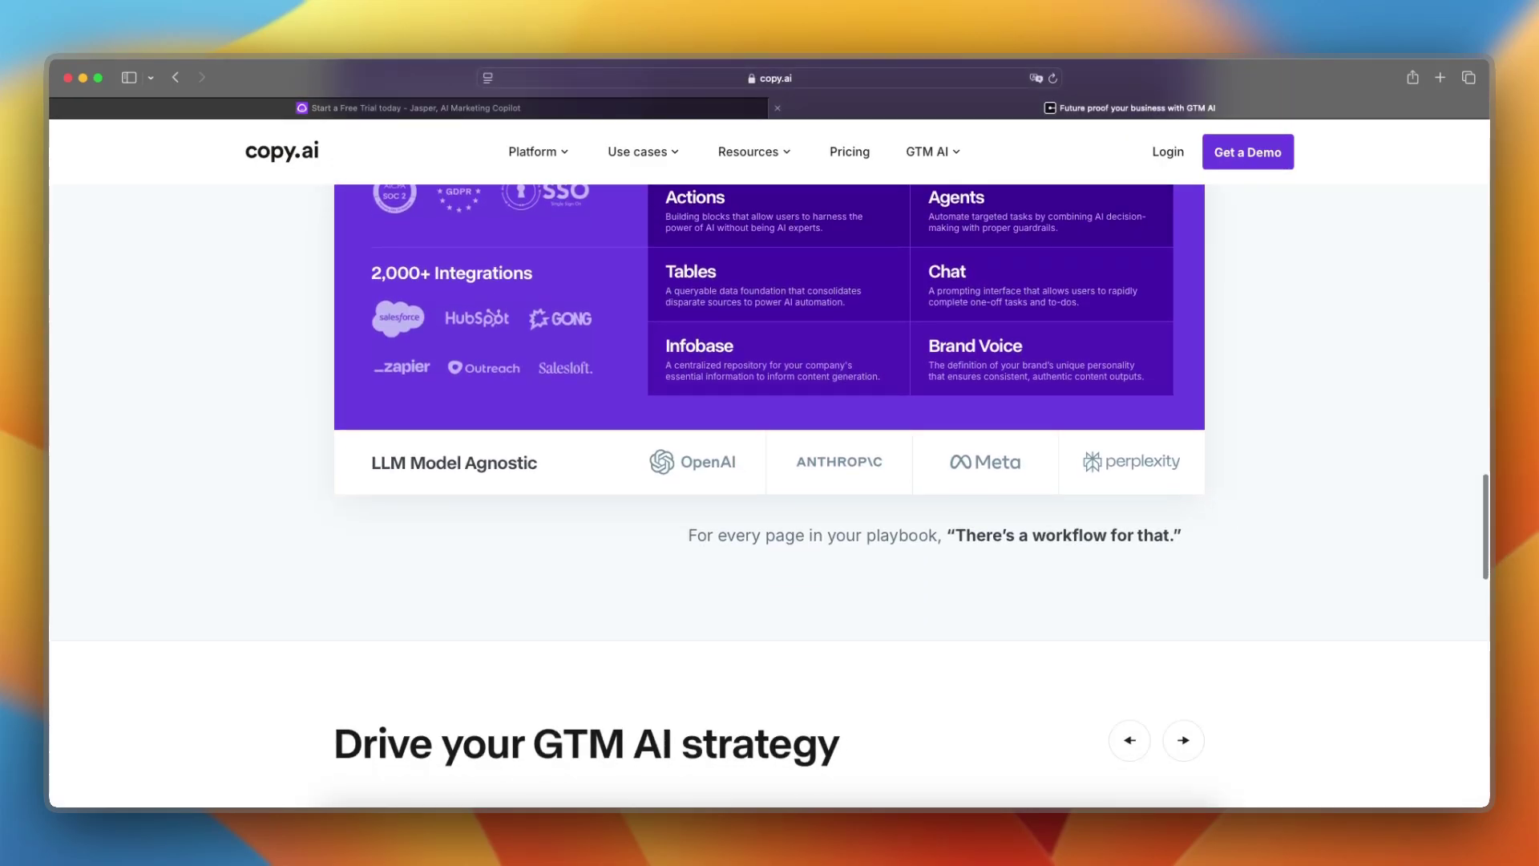
{"action": "scroll", "coordinate": [769, 481], "scroll_direction": "down", "scroll_amount": 2}
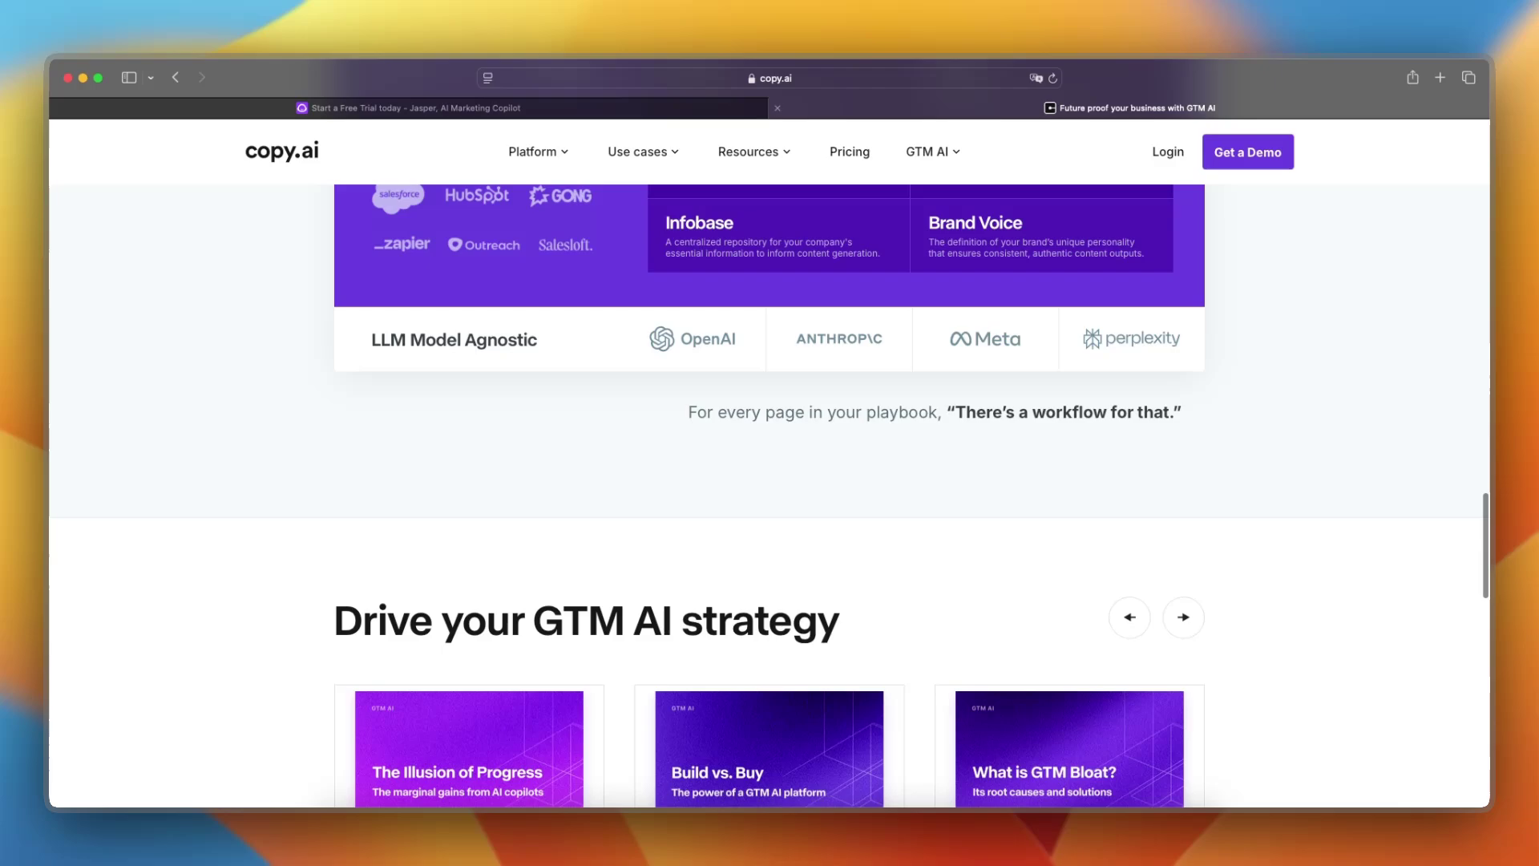
{"action": "scroll", "coordinate": [770, 481], "scroll_direction": "down", "scroll_amount": 1}
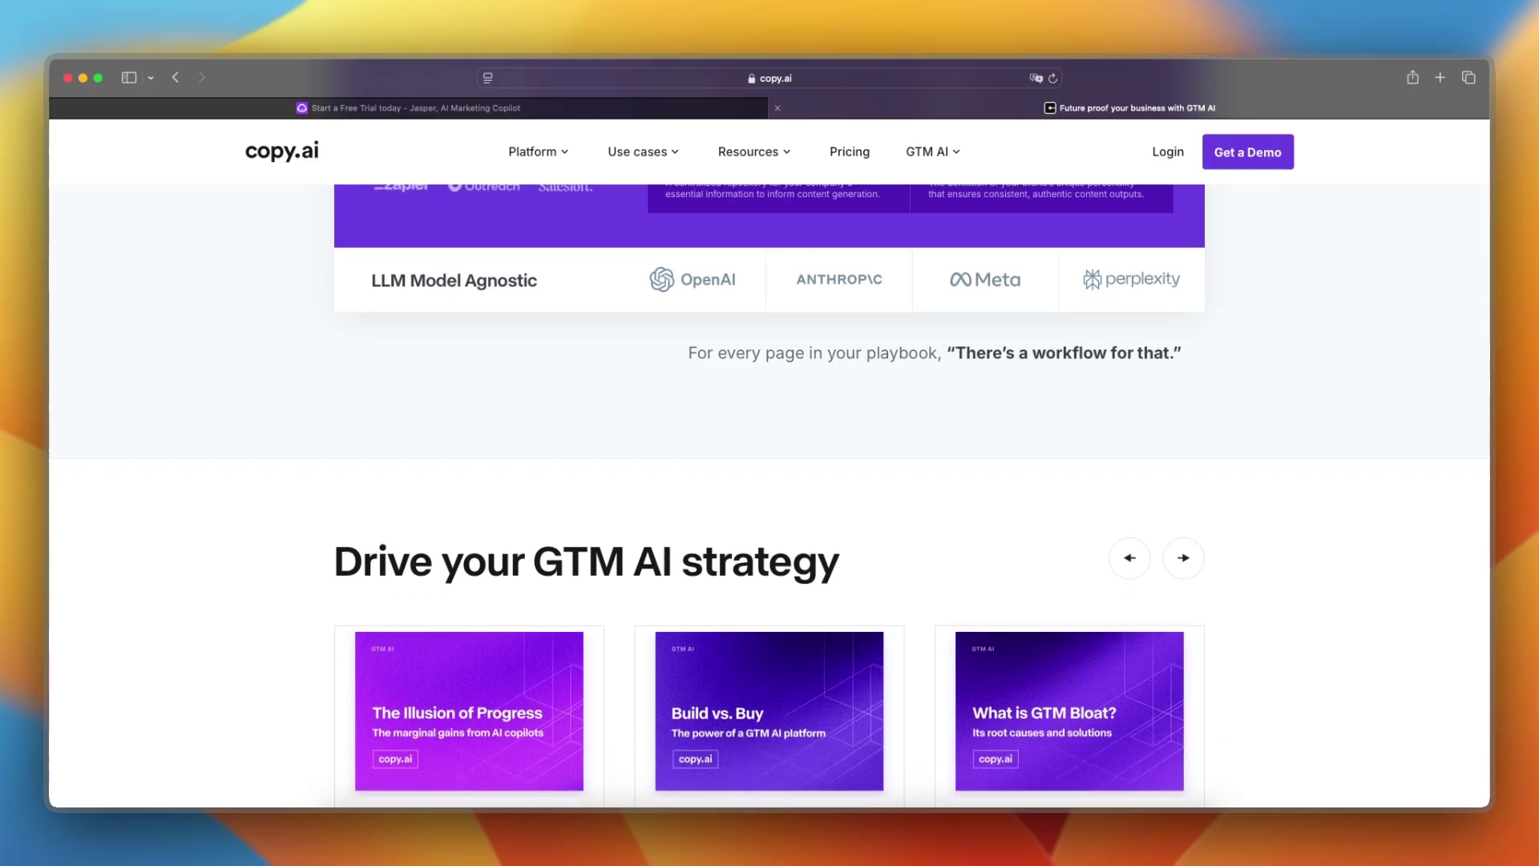
{"action": "scroll", "coordinate": [770, 482], "scroll_direction": "down", "scroll_amount": 1}
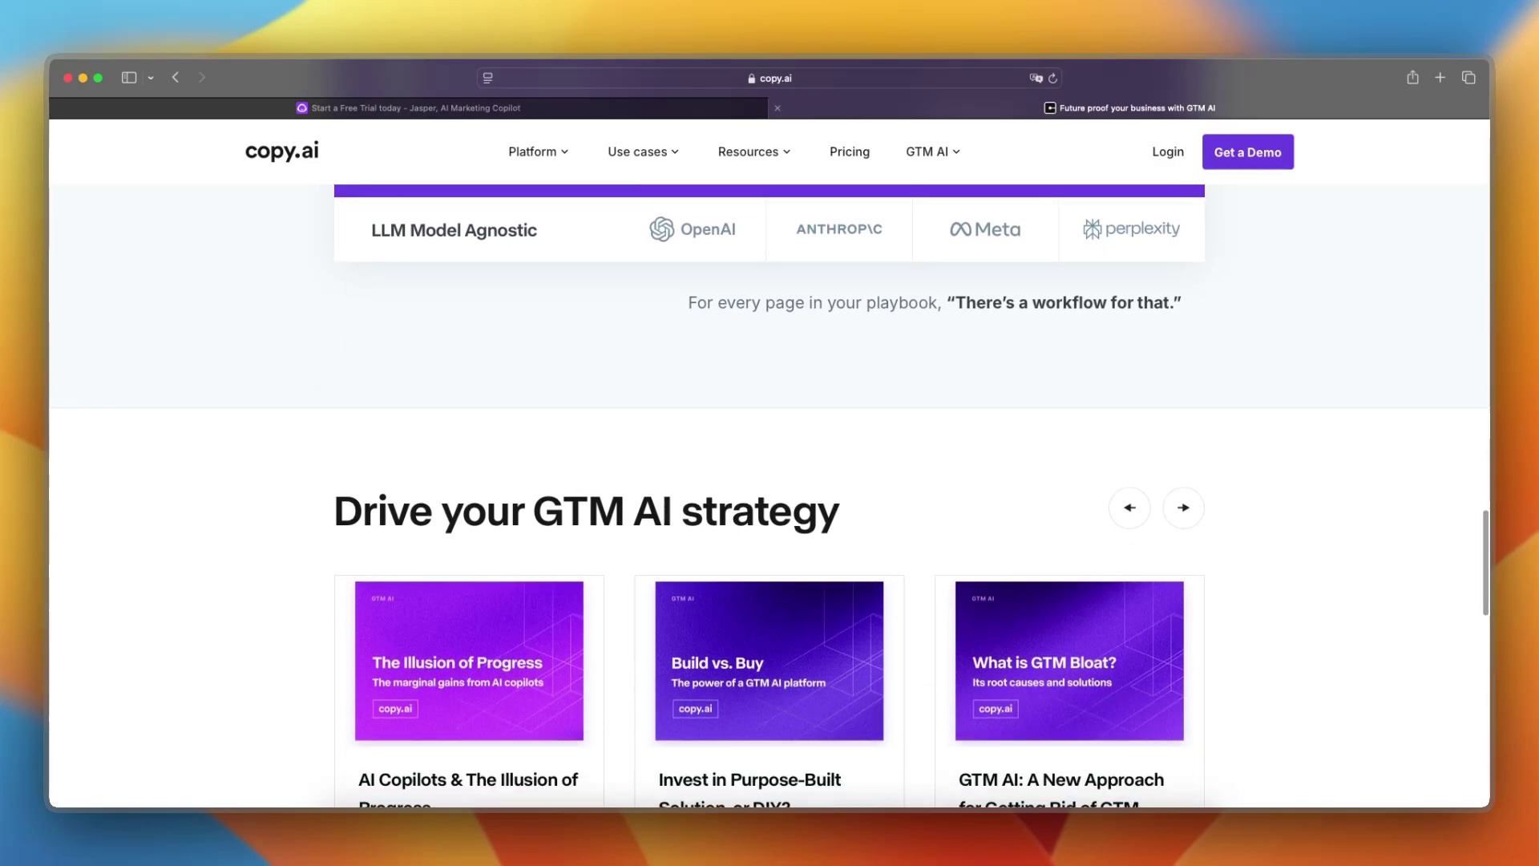